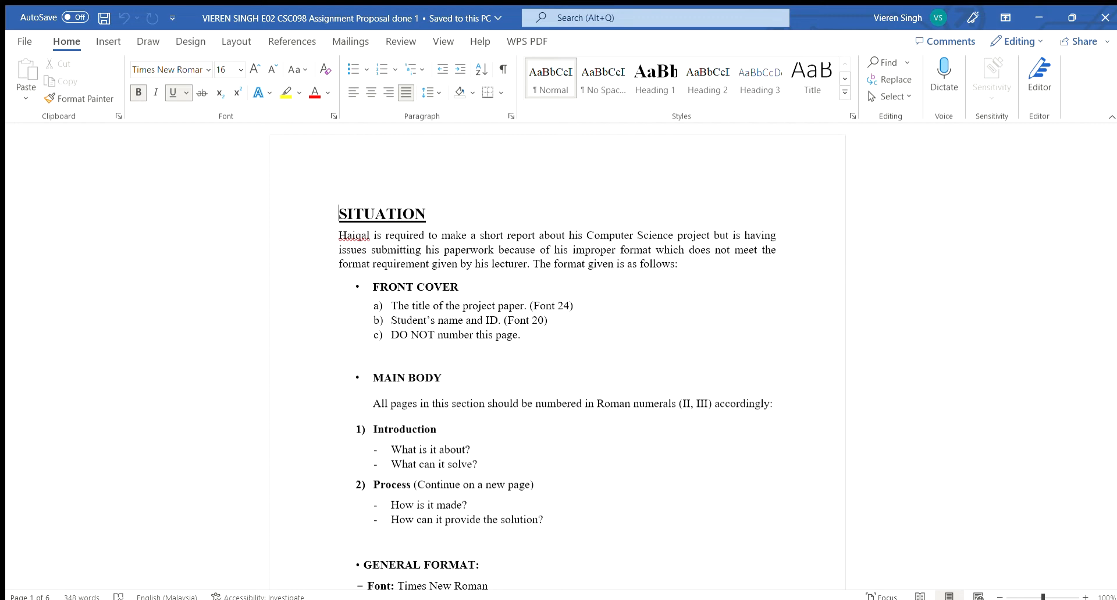
Read through the front cover and main body requirements in the assignment brief.
{"action": "left_click", "coordinate": [776, 404]}
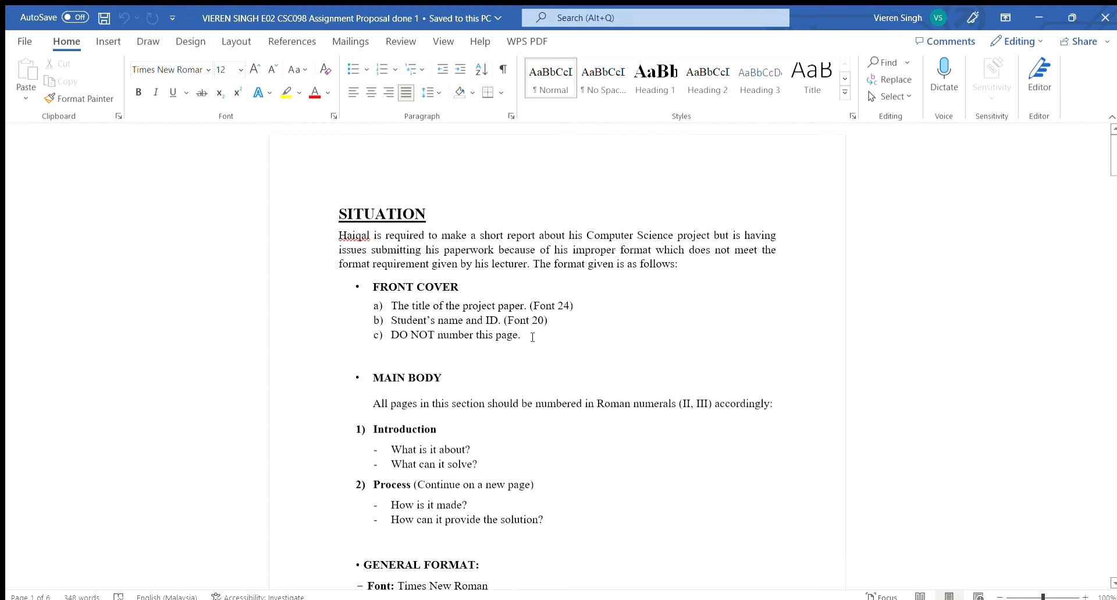
{"action": "scroll", "coordinate": [532, 337], "scroll_direction": "down", "scroll_amount": 2}
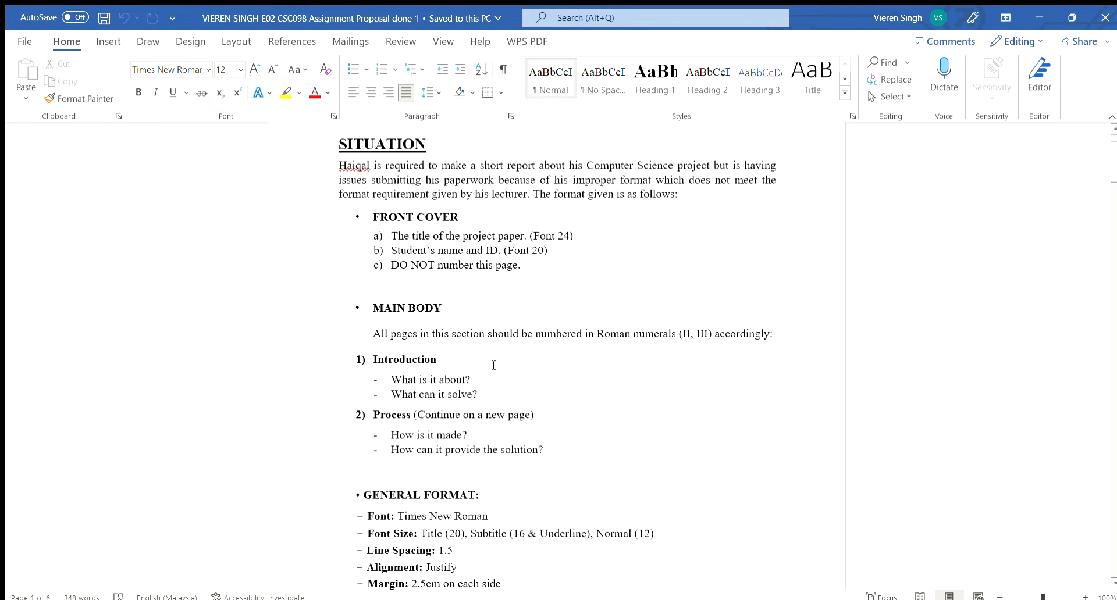
{"action": "scroll", "coordinate": [581, 396], "scroll_direction": "down", "scroll_amount": 4}
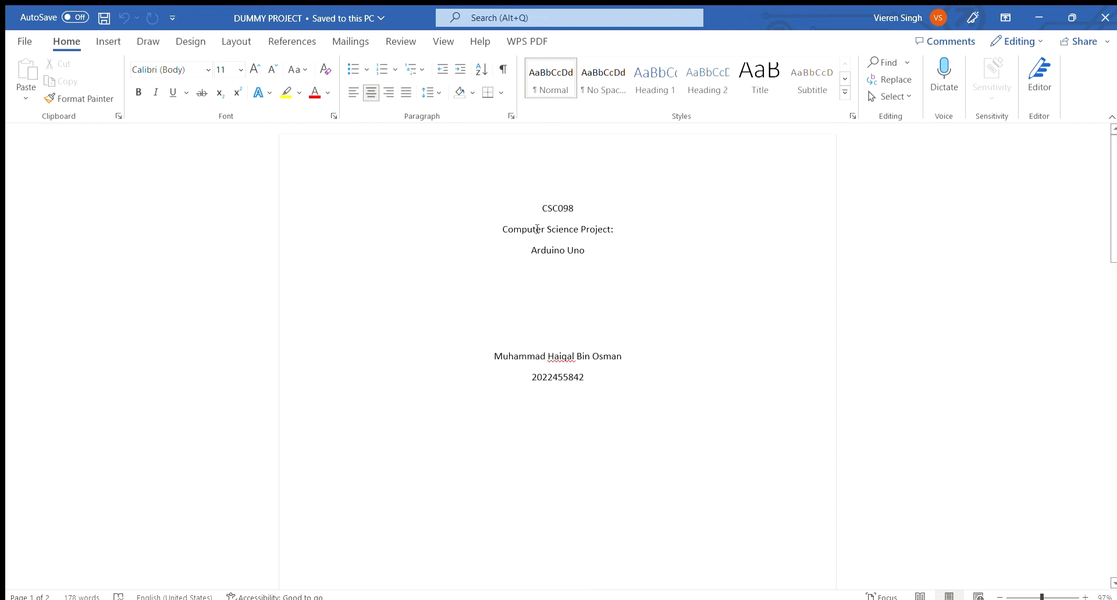
Scroll through the project document's cover page, introduction and process sections.
{"action": "scroll", "coordinate": [613, 294], "scroll_direction": "down", "scroll_amount": 10}
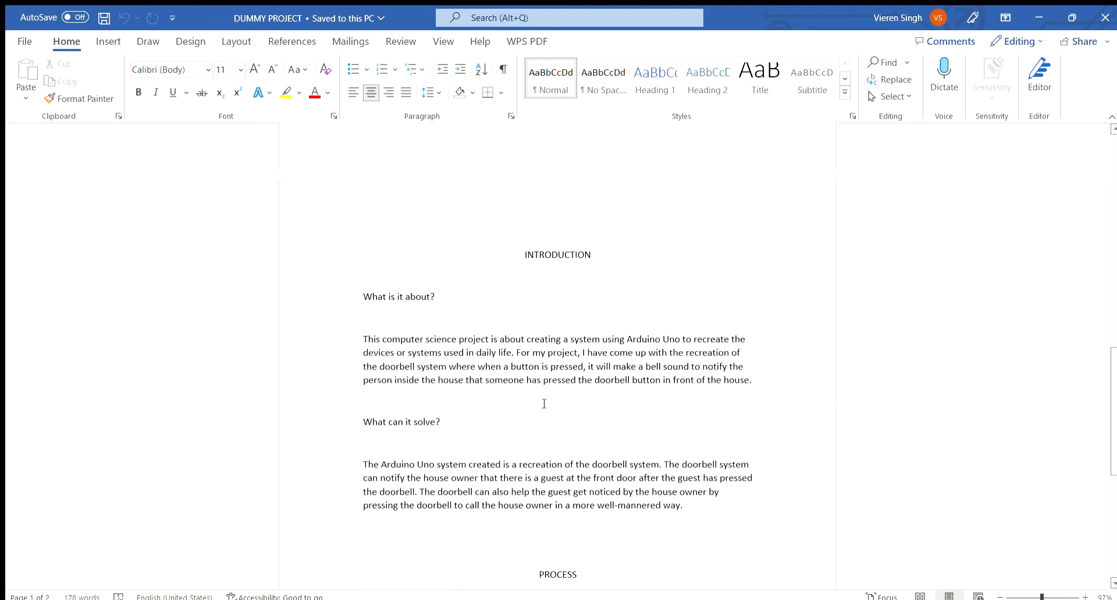
{"action": "scroll", "coordinate": [551, 196], "scroll_direction": "down", "scroll_amount": 2}
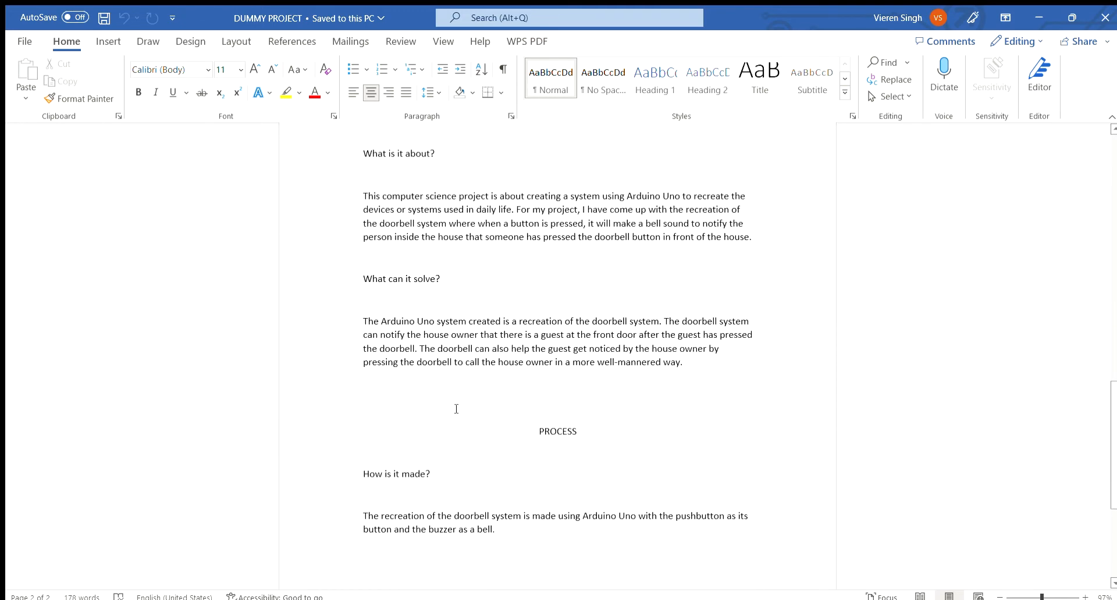
{"action": "scroll", "coordinate": [477, 411], "scroll_direction": "up", "scroll_amount": 10}
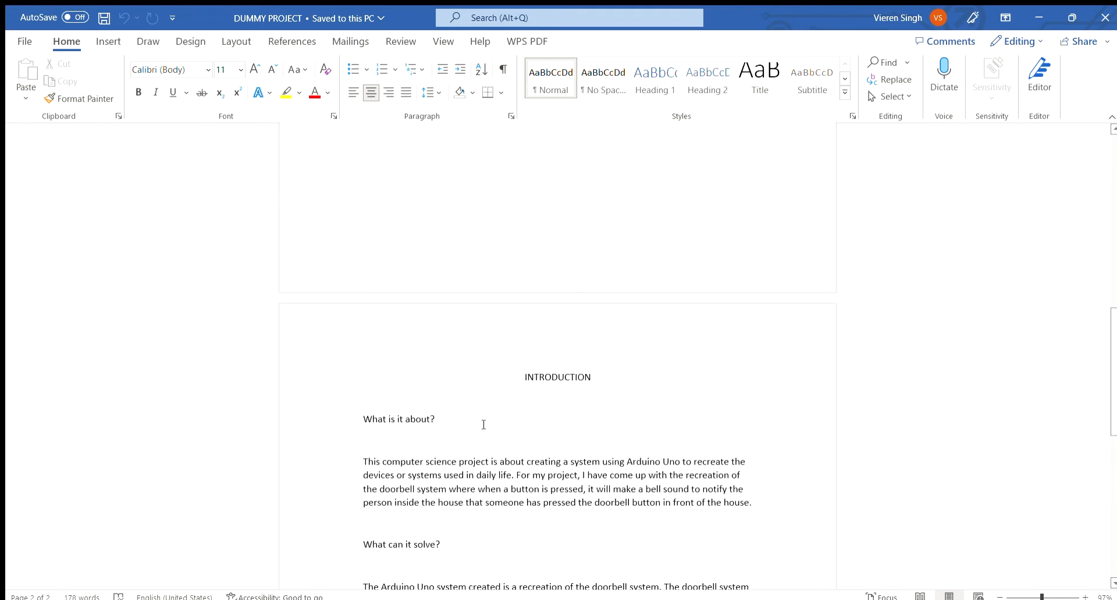
{"action": "scroll", "coordinate": [484, 425], "scroll_direction": "up", "scroll_amount": 10}
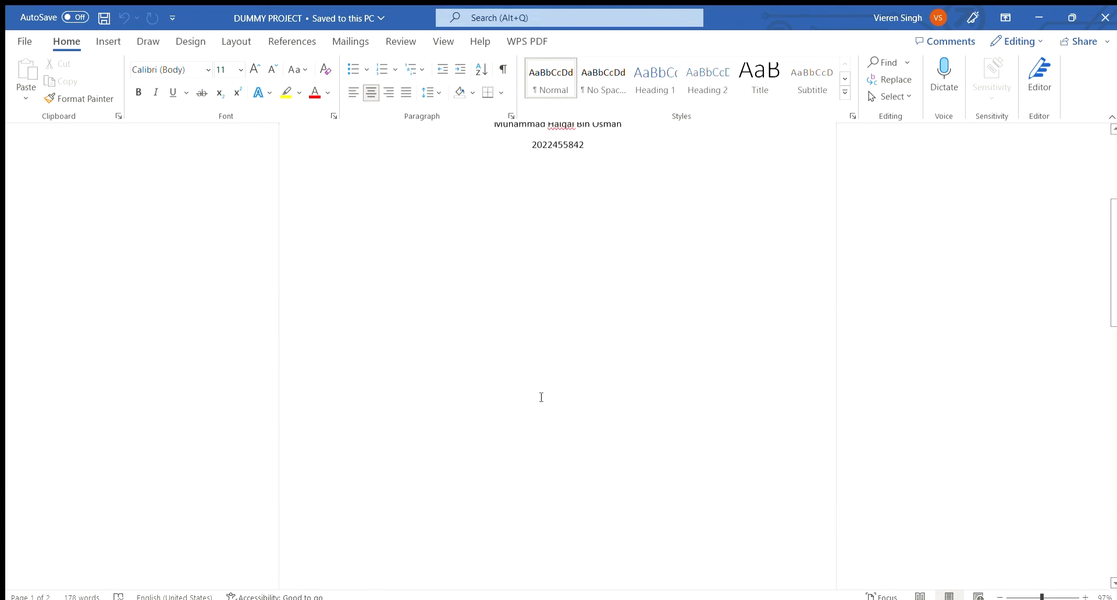
{"action": "scroll", "coordinate": [546, 408], "scroll_direction": "up", "scroll_amount": 3}
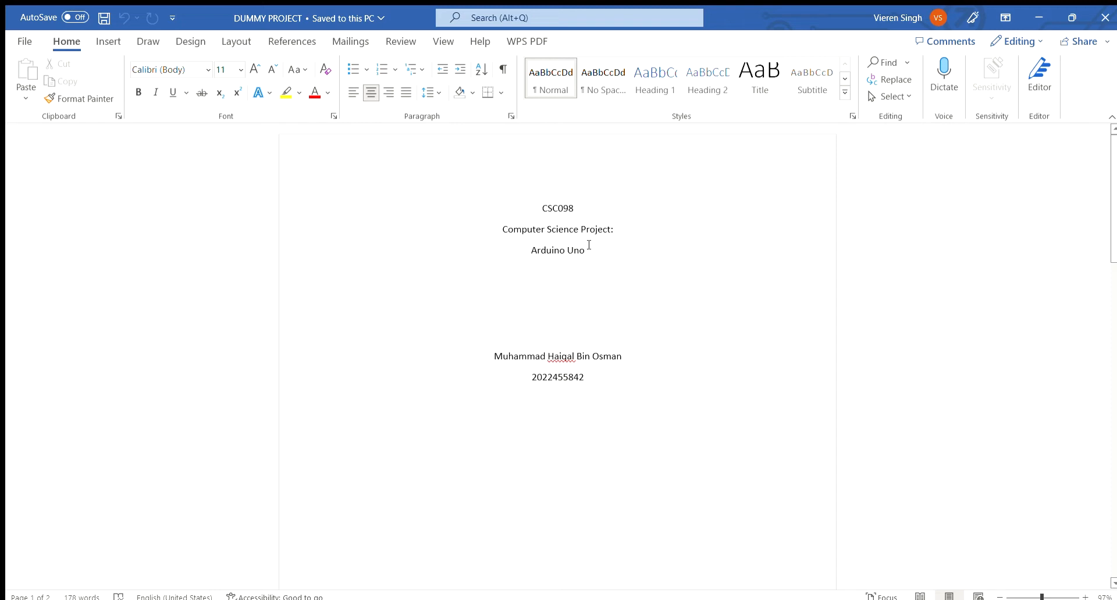
Set the cover's three title lines to Times New Roman, size 24.
{"action": "left_click_drag", "start_coordinate": [591, 249], "coordinate": [544, 207]}
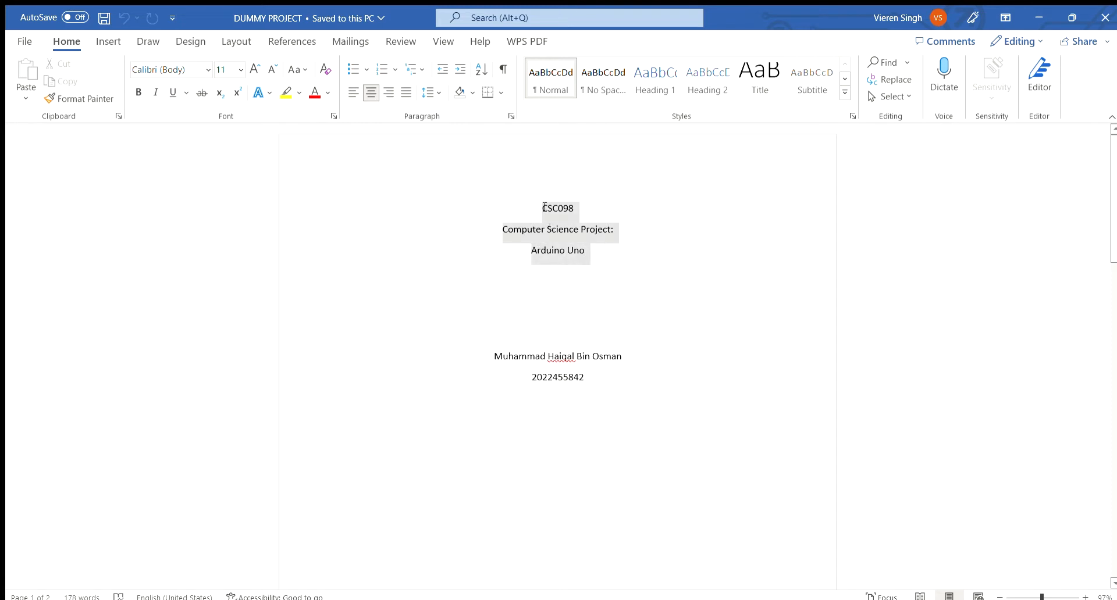
{"action": "left_click", "coordinate": [208, 70]}
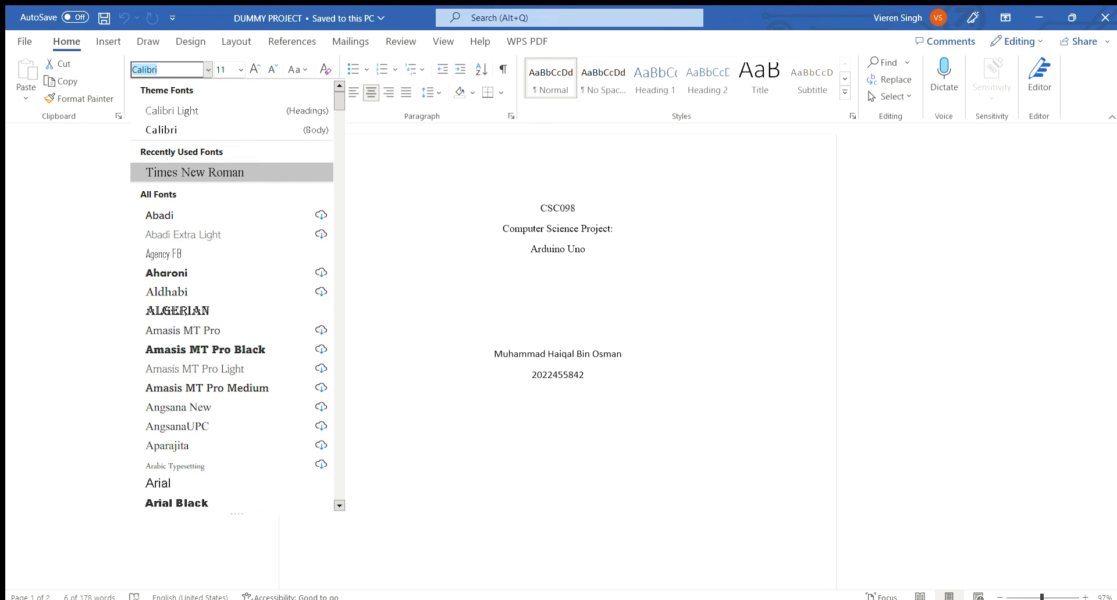
{"action": "left_click", "coordinate": [195, 173]}
{"action": "left_click", "coordinate": [240, 70]}
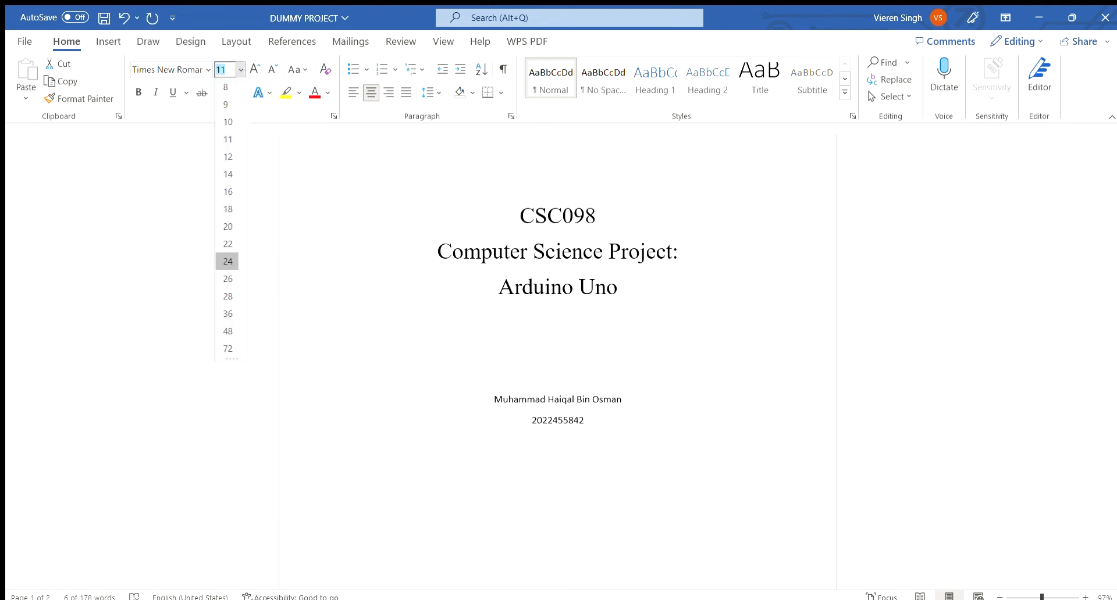
{"action": "left_click", "coordinate": [227, 261]}
Set the student's name and ID lines on the cover to Times New Roman, size 20.
{"action": "left_click", "coordinate": [593, 424]}
{"action": "left_click_drag", "start_coordinate": [594, 424], "coordinate": [492, 397]}
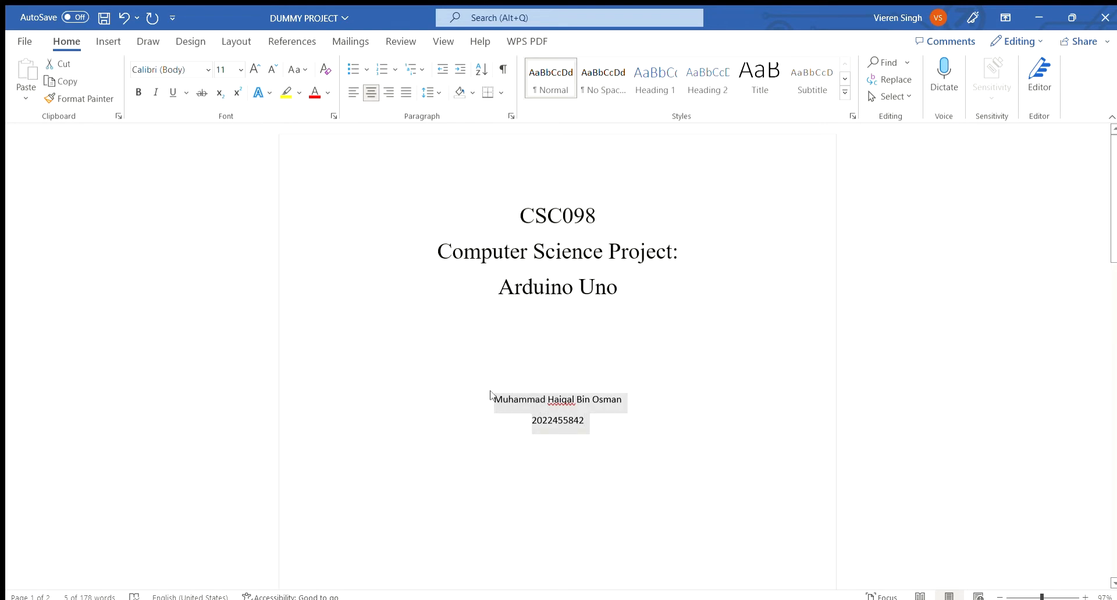
{"action": "left_click", "coordinate": [205, 70]}
{"action": "left_click", "coordinate": [195, 171]}
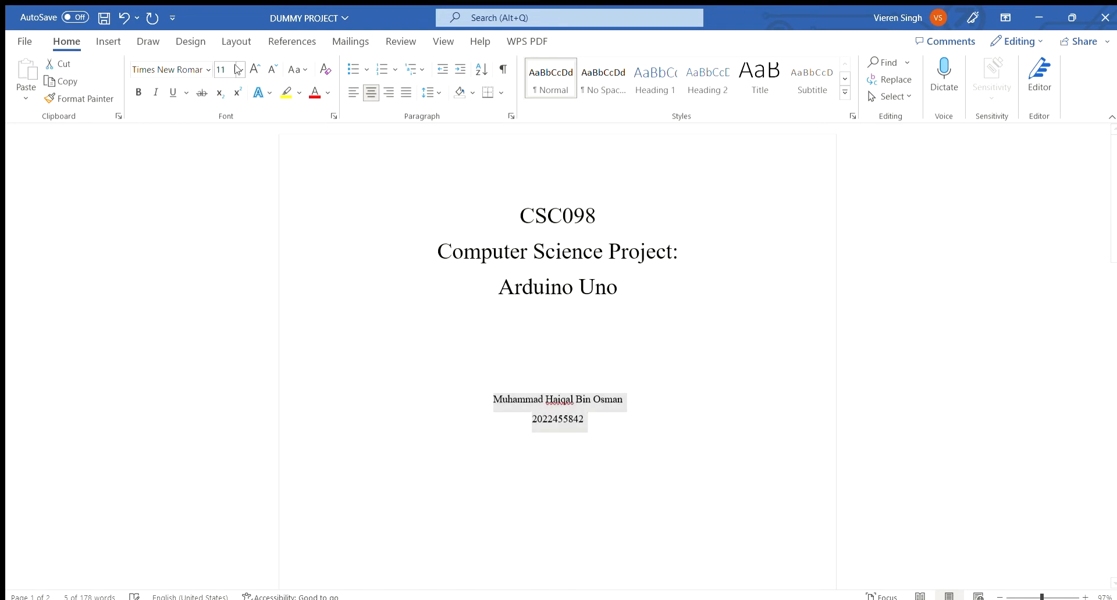
{"action": "left_click", "coordinate": [240, 70]}
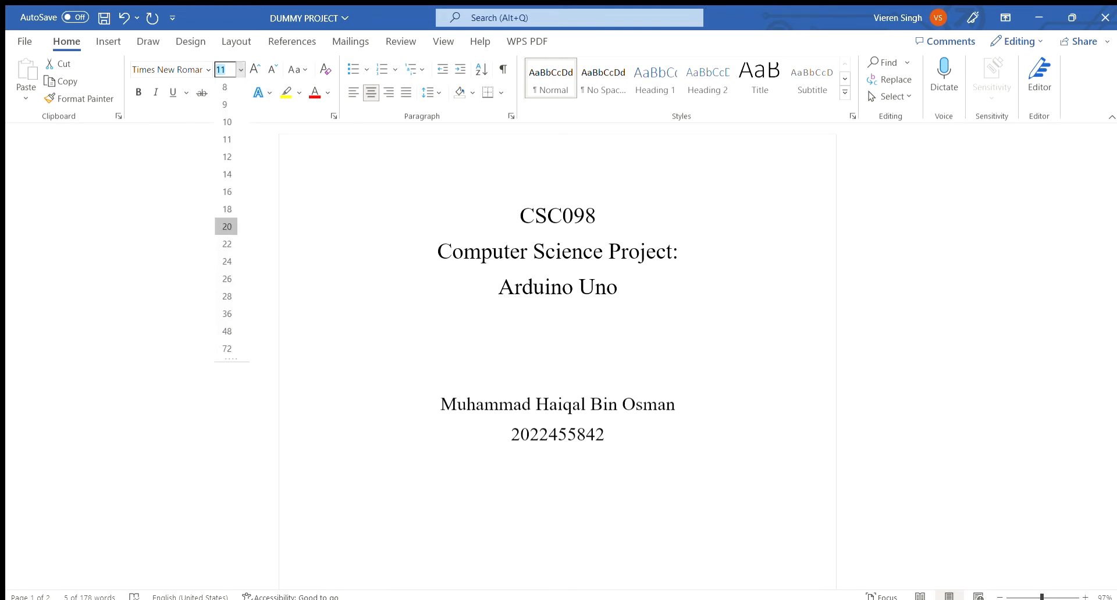
{"action": "left_click", "coordinate": [226, 226]}
{"action": "left_click", "coordinate": [518, 322]}
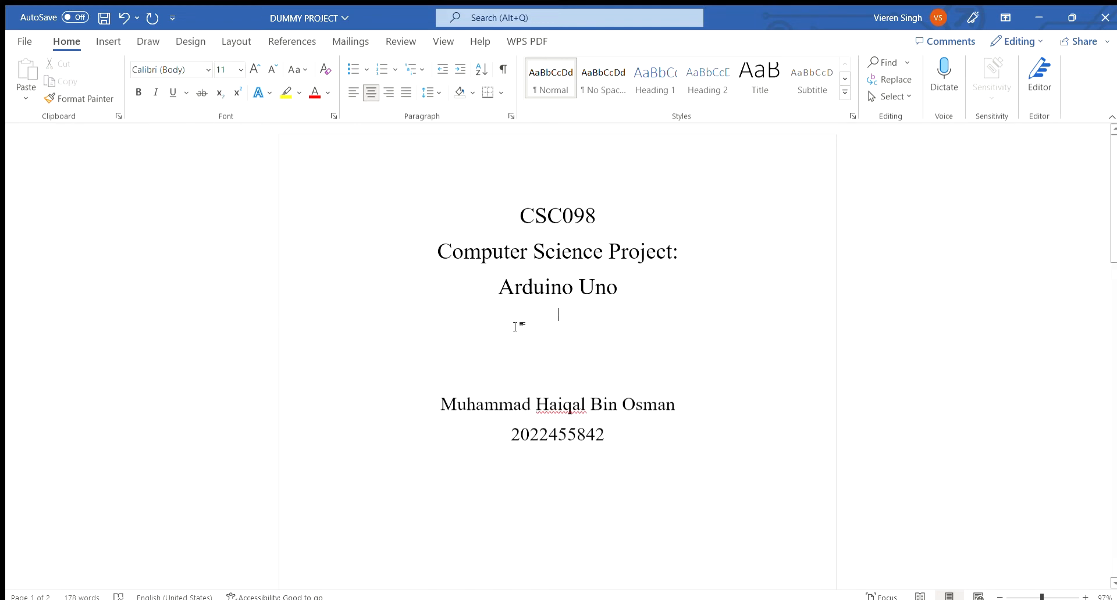
Apply the Title style to the INTRODUCTION heading.
{"action": "scroll", "coordinate": [523, 332], "scroll_direction": "down", "scroll_amount": 4}
{"action": "scroll", "coordinate": [527, 346], "scroll_direction": "down", "scroll_amount": 2}
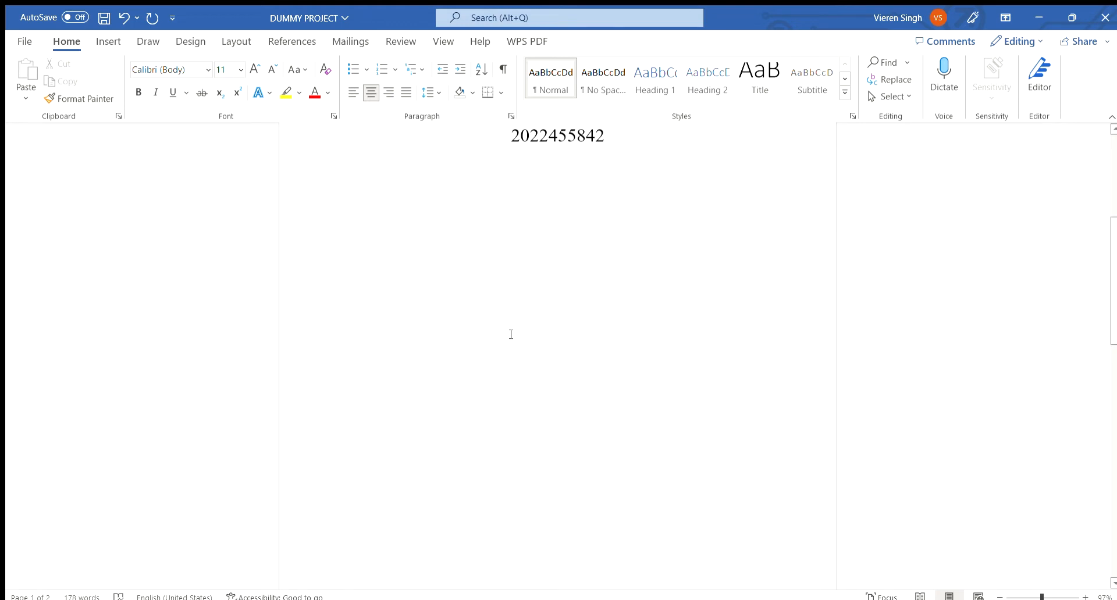
{"action": "scroll", "coordinate": [591, 287], "scroll_direction": "up", "scroll_amount": 5}
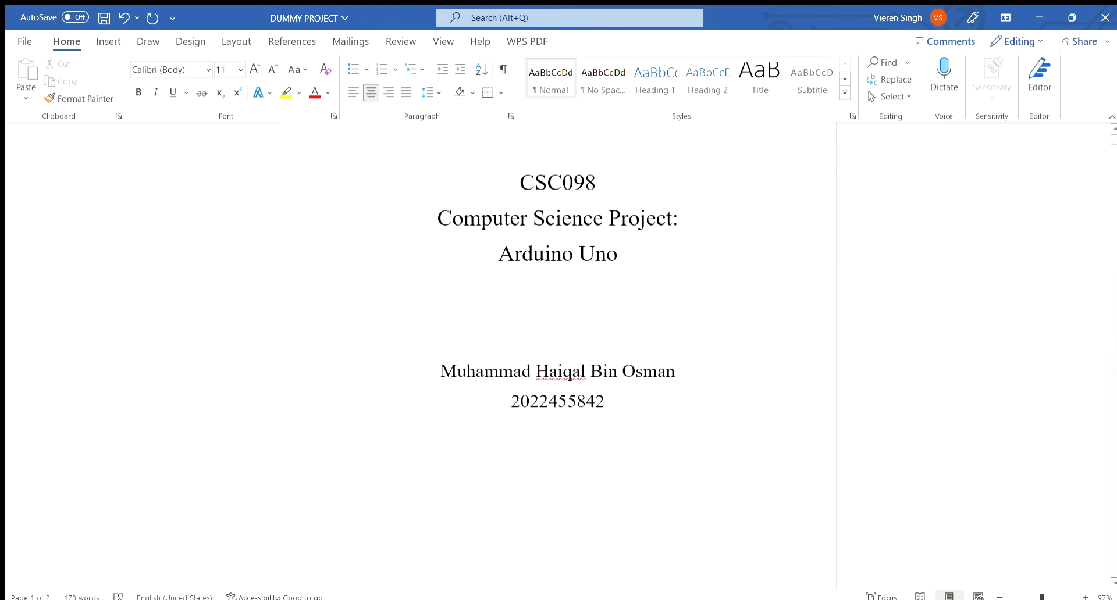
{"action": "scroll", "coordinate": [585, 340], "scroll_direction": "down", "scroll_amount": 10}
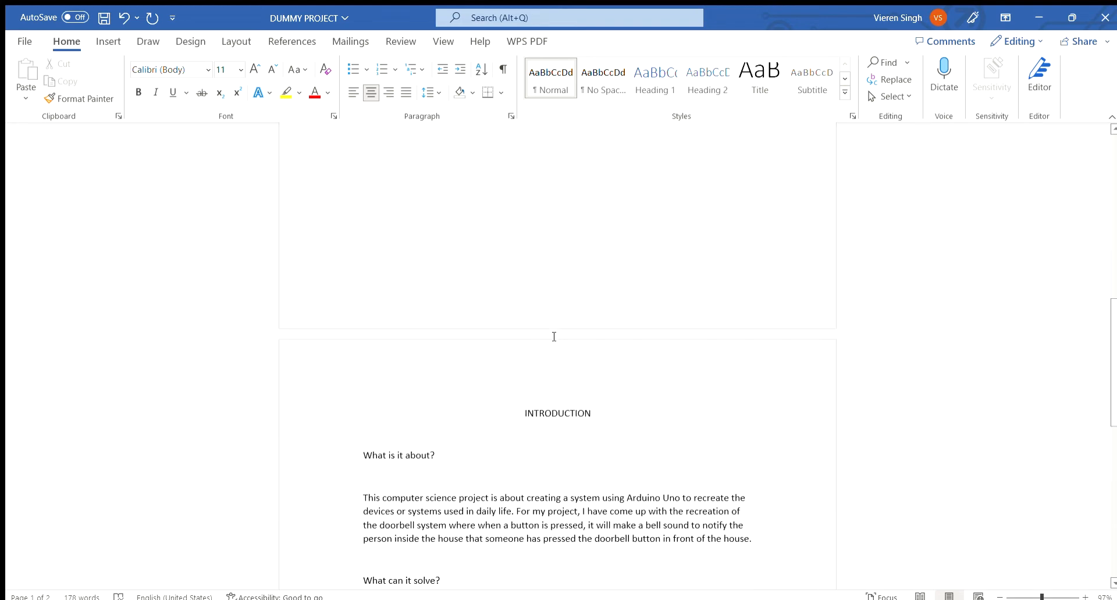
{"action": "scroll", "coordinate": [535, 329], "scroll_direction": "down", "scroll_amount": 1}
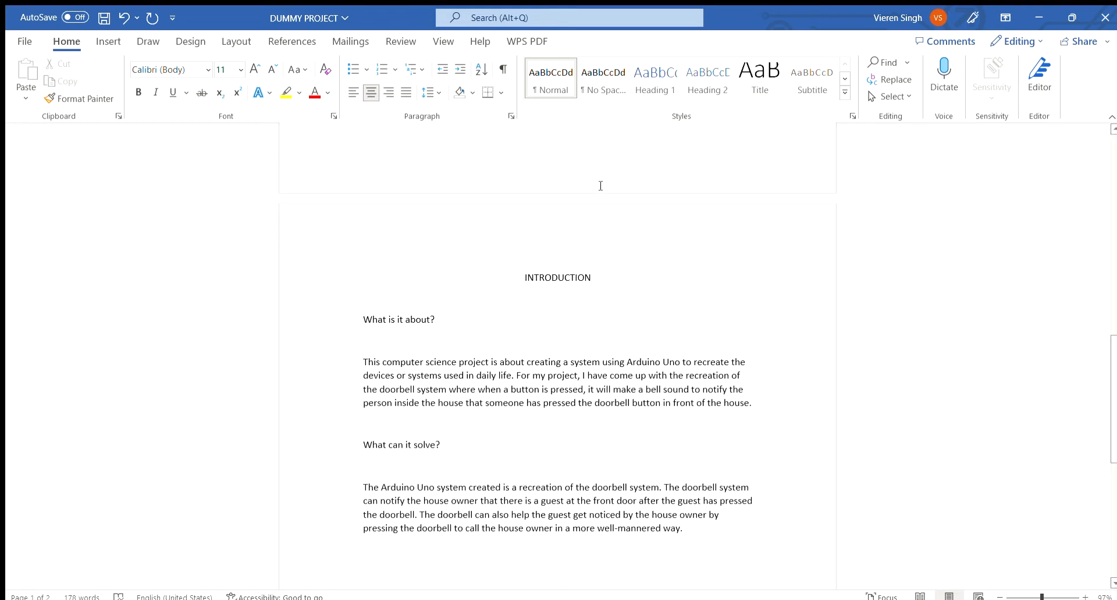
{"action": "left_click", "coordinate": [846, 93]}
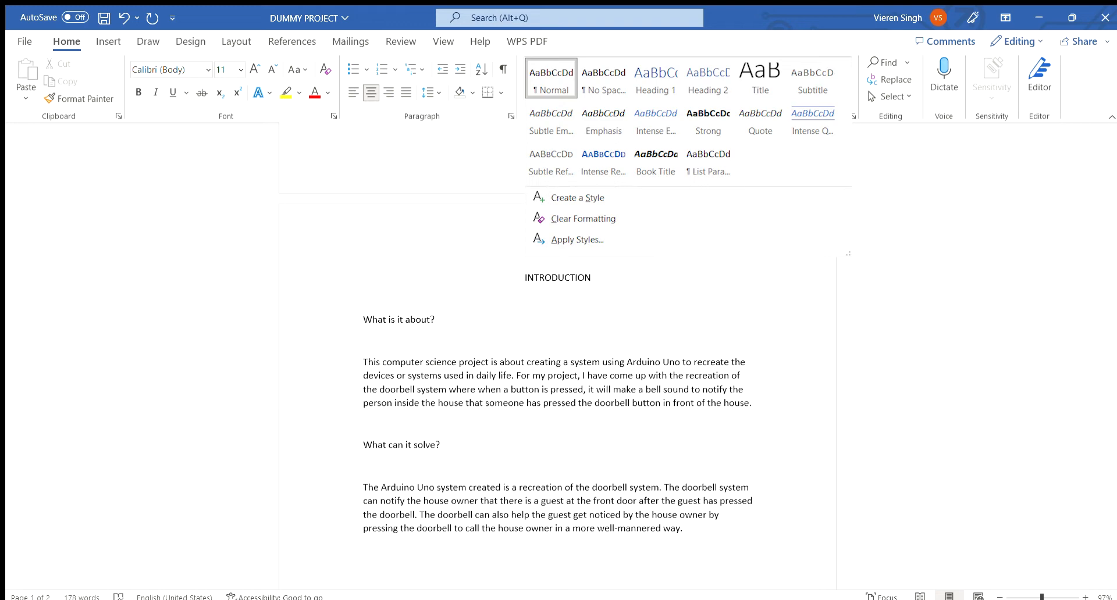
{"action": "scroll", "coordinate": [466, 337], "scroll_direction": "up", "scroll_amount": 10}
{"action": "scroll", "coordinate": [558, 256], "scroll_direction": "down", "scroll_amount": 1}
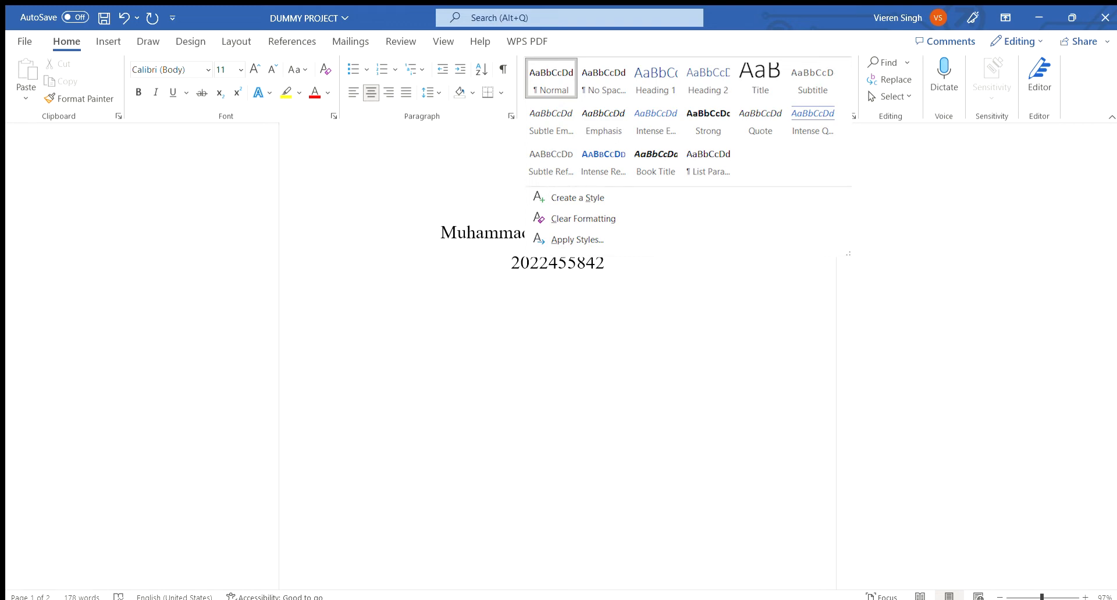
{"action": "scroll", "coordinate": [472, 175], "scroll_direction": "down", "scroll_amount": 5}
{"action": "left_click", "coordinate": [474, 176]}
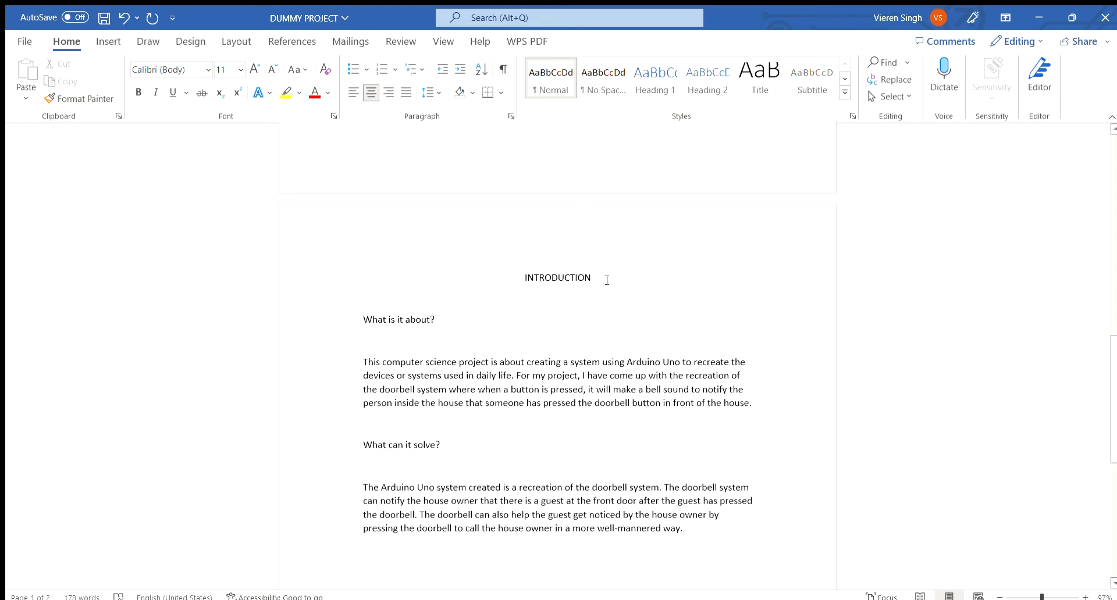
{"action": "left_click_drag", "start_coordinate": [607, 281], "coordinate": [522, 277]}
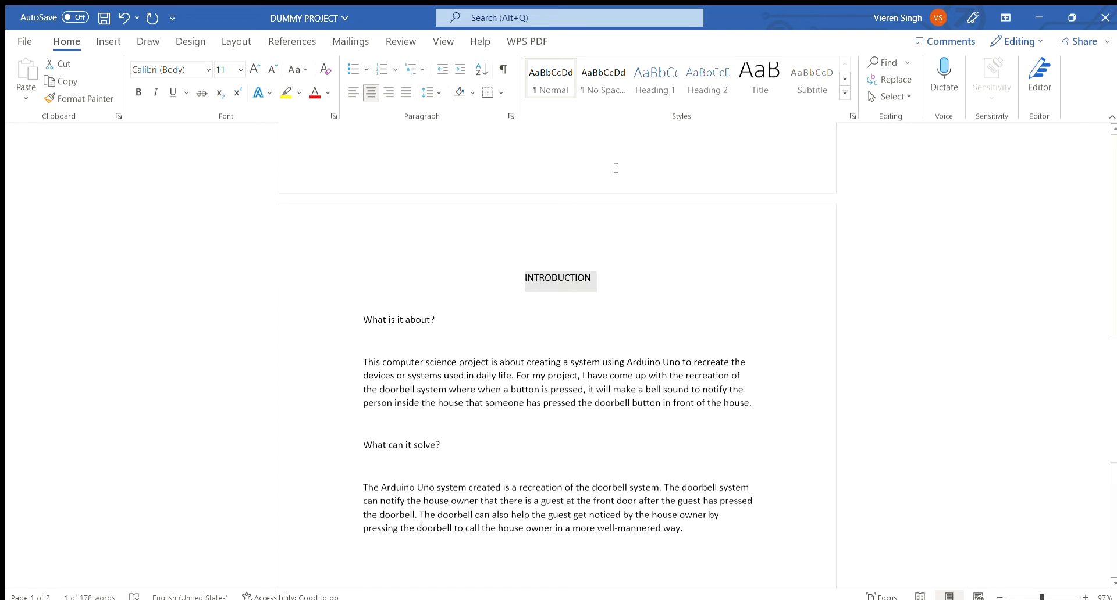
{"action": "left_click", "coordinate": [765, 82]}
{"action": "left_click", "coordinate": [538, 279]}
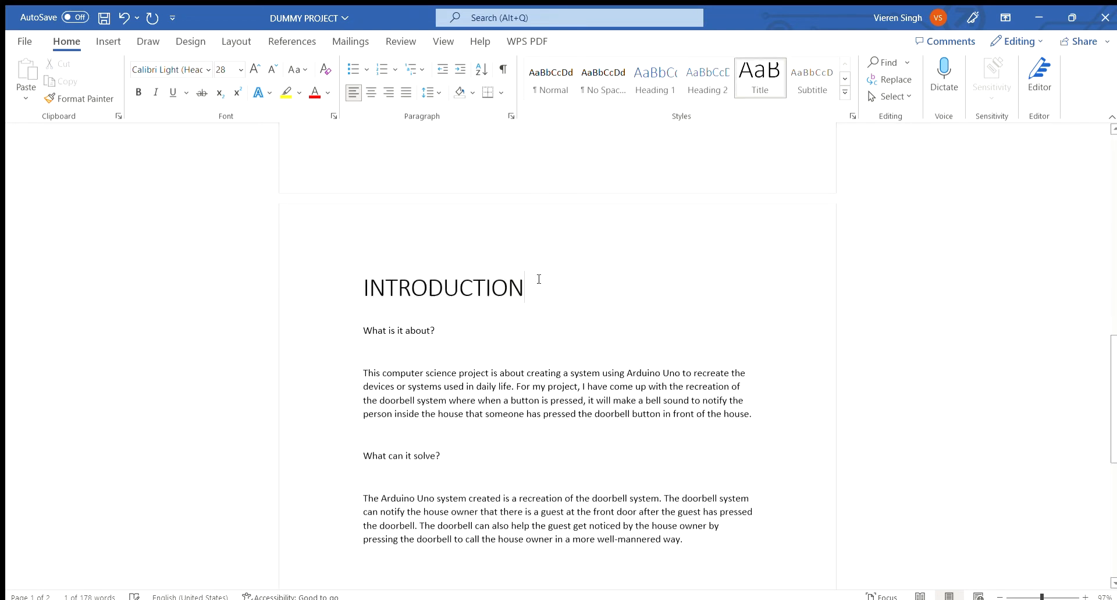
Modify the Title style to Times New Roman, 20 pt, centred alignment.
{"action": "left_click_drag", "start_coordinate": [533, 285], "coordinate": [357, 286]}
{"action": "left_click", "coordinate": [534, 296]}
{"action": "left_click_drag", "start_coordinate": [535, 297], "coordinate": [355, 287]}
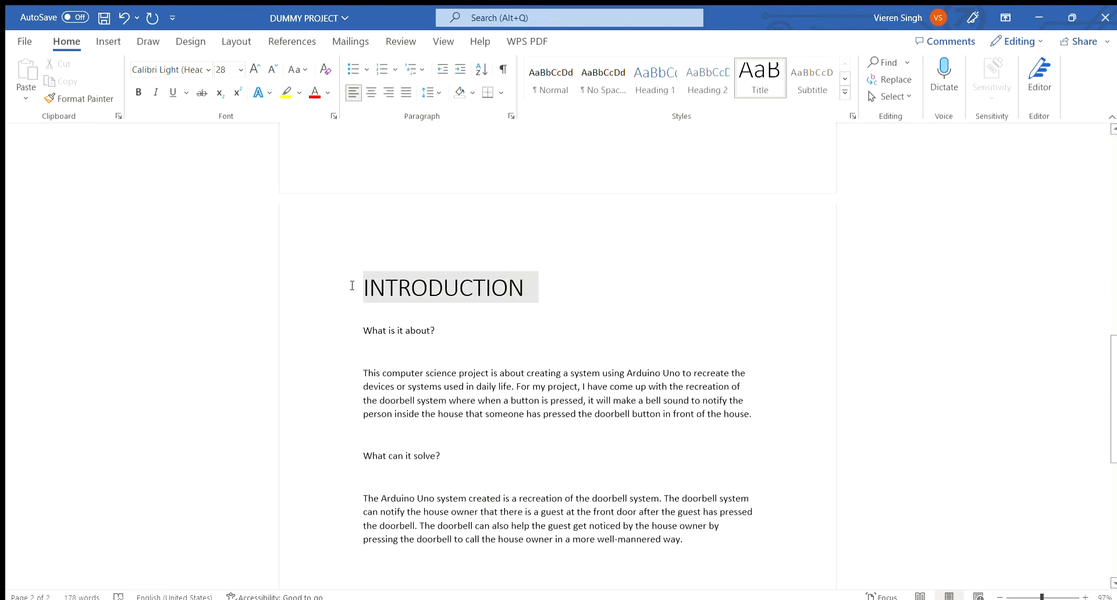
{"action": "left_click", "coordinate": [591, 271]}
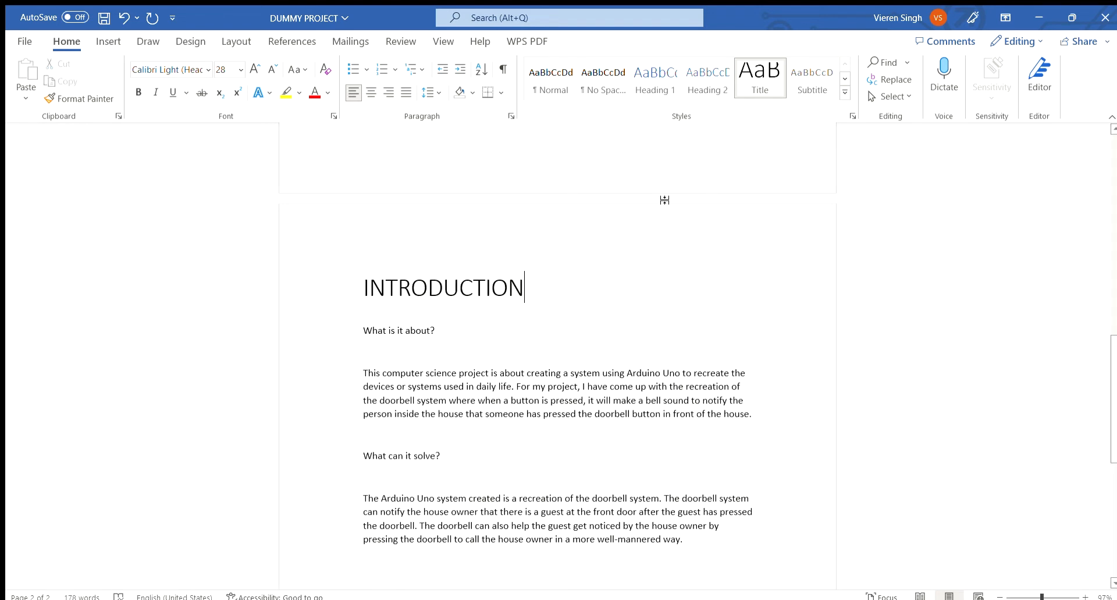
{"action": "right_click", "coordinate": [754, 85]}
{"action": "left_click", "coordinate": [796, 114]}
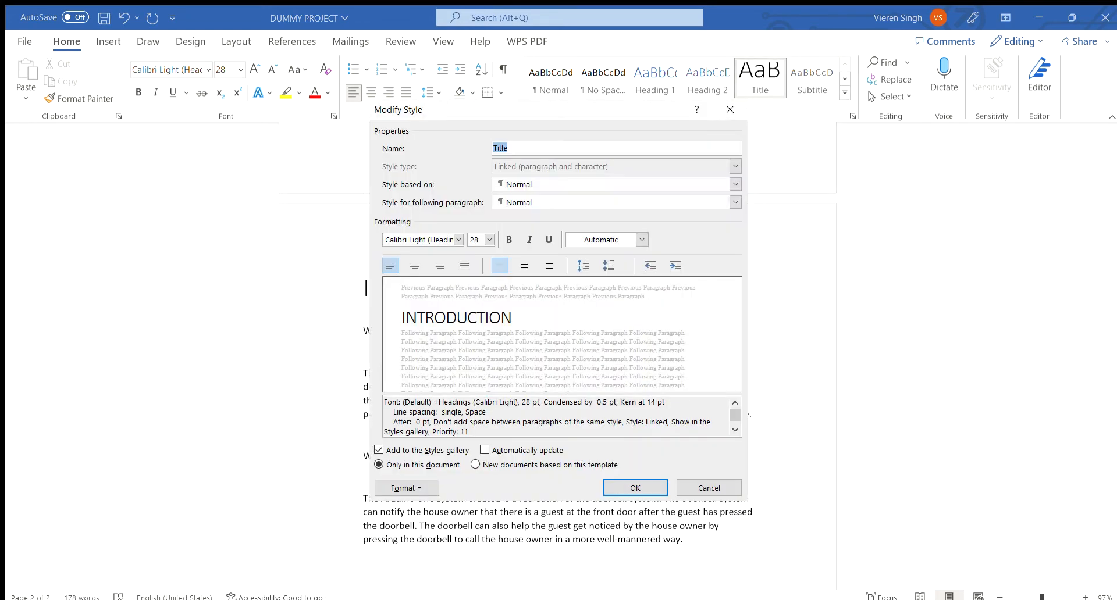
{"action": "left_click", "coordinate": [459, 240]}
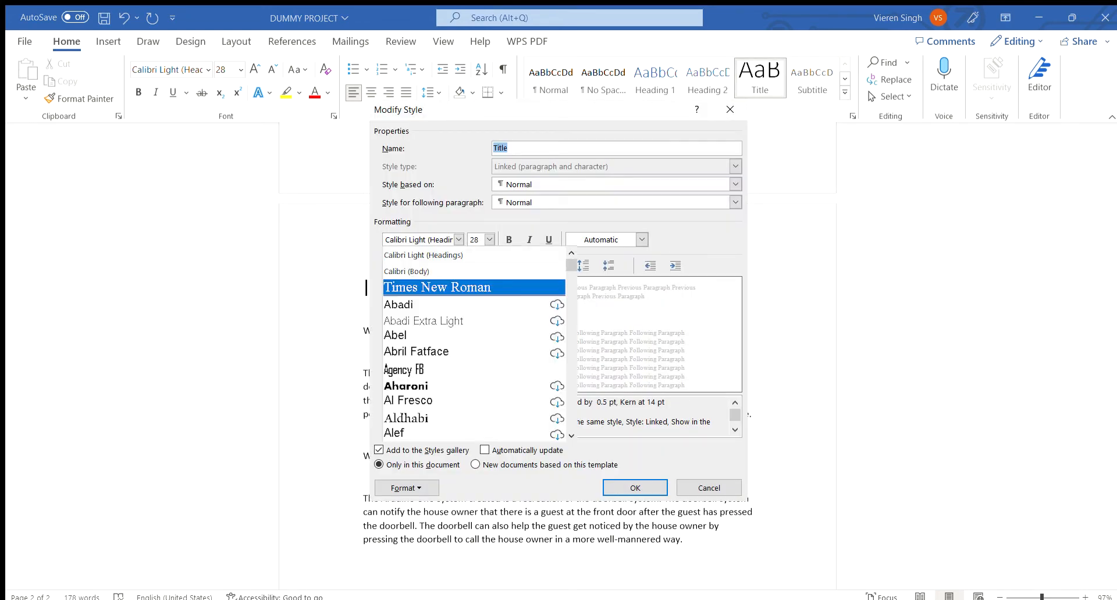
{"action": "left_click", "coordinate": [437, 287]}
{"action": "left_click", "coordinate": [489, 239]}
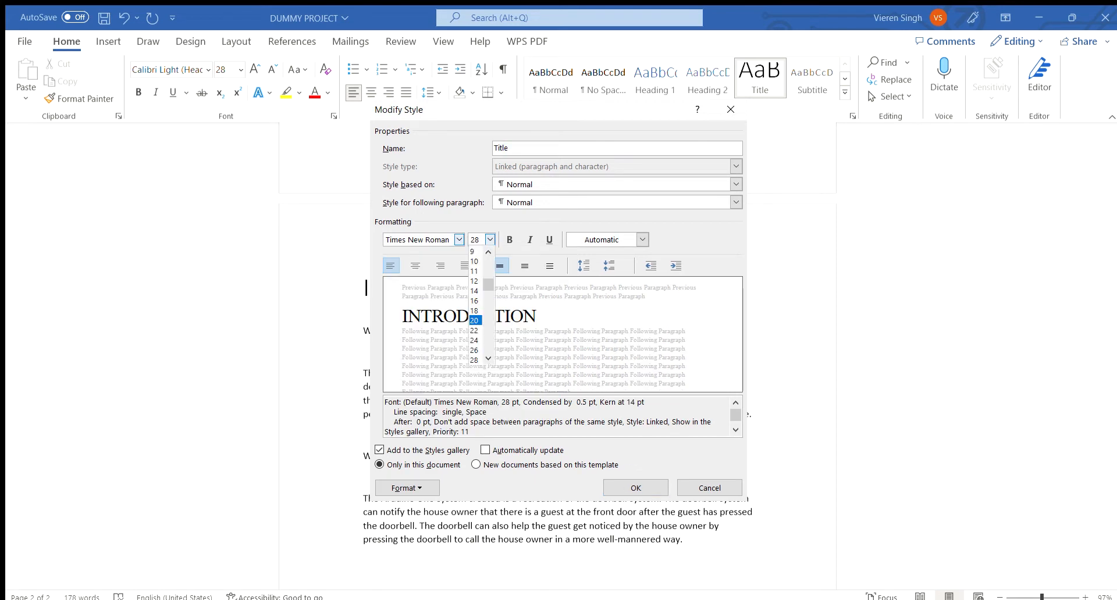
{"action": "left_click", "coordinate": [475, 321]}
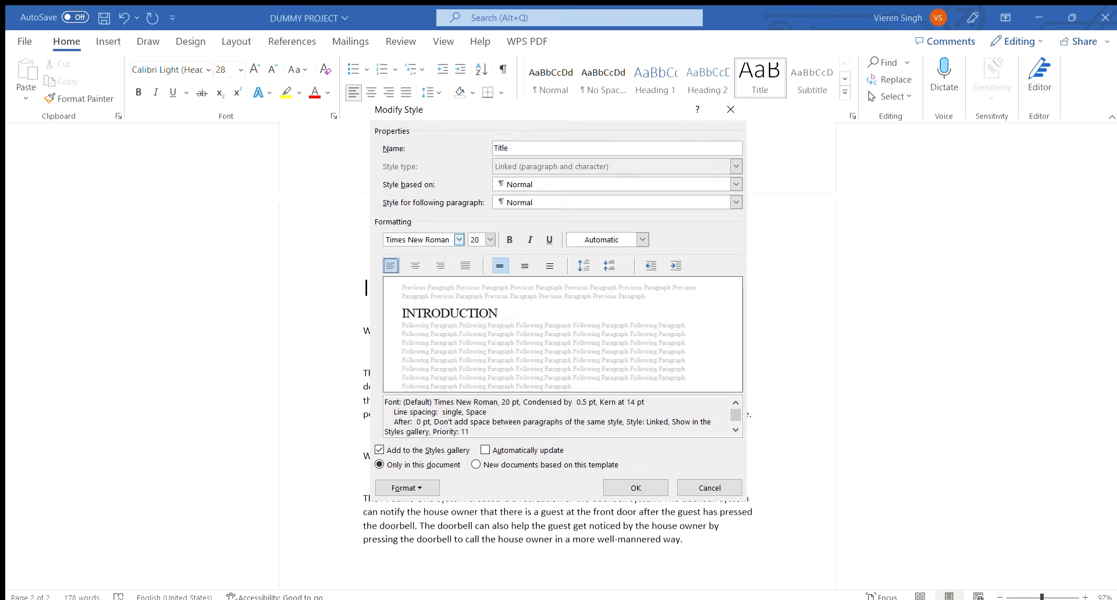
{"action": "left_click", "coordinate": [416, 266]}
{"action": "left_click", "coordinate": [636, 488]}
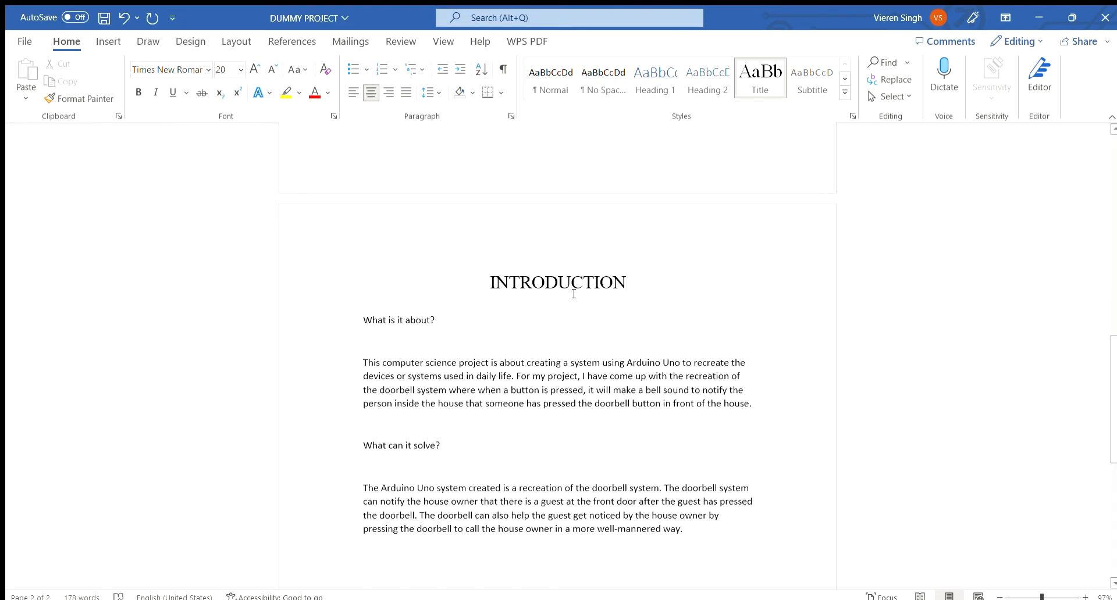
Apply the Subtitle style to the "What is it about?" subheading.
{"action": "left_click_drag", "start_coordinate": [480, 283], "coordinate": [639, 304]}
{"action": "left_click", "coordinate": [638, 303]}
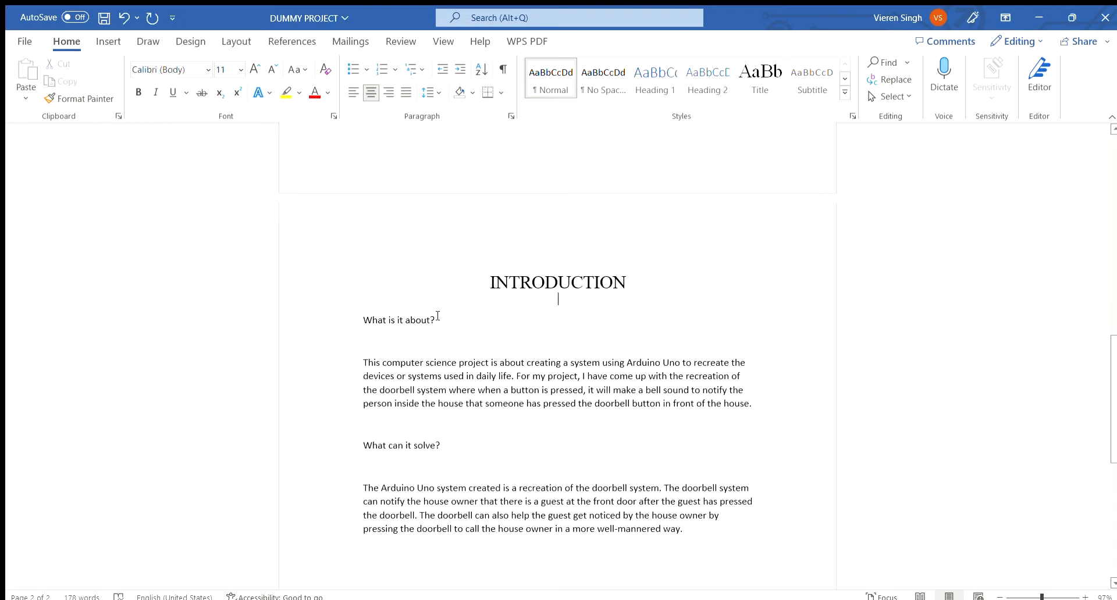
{"action": "left_click_drag", "start_coordinate": [437, 322], "coordinate": [365, 320]}
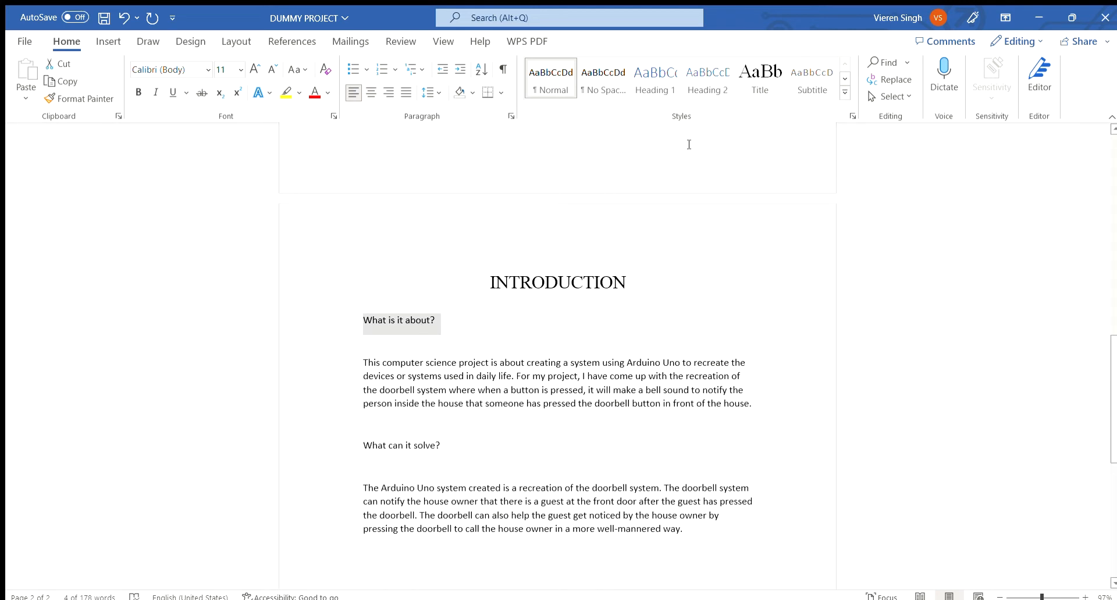
{"action": "left_click", "coordinate": [448, 321]}
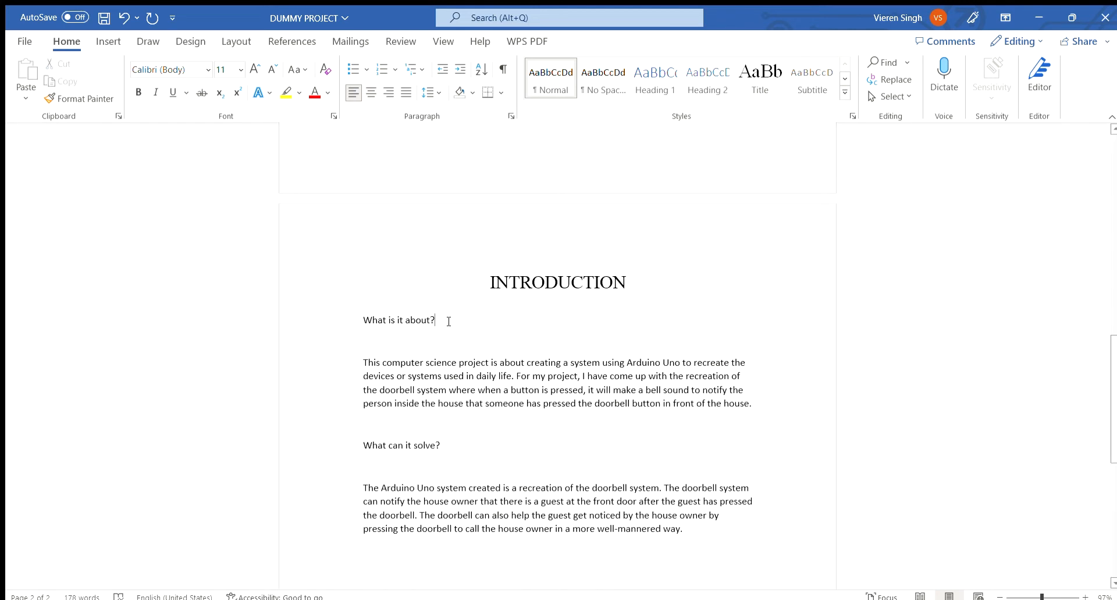
{"action": "left_click_drag", "start_coordinate": [444, 322], "coordinate": [363, 321]}
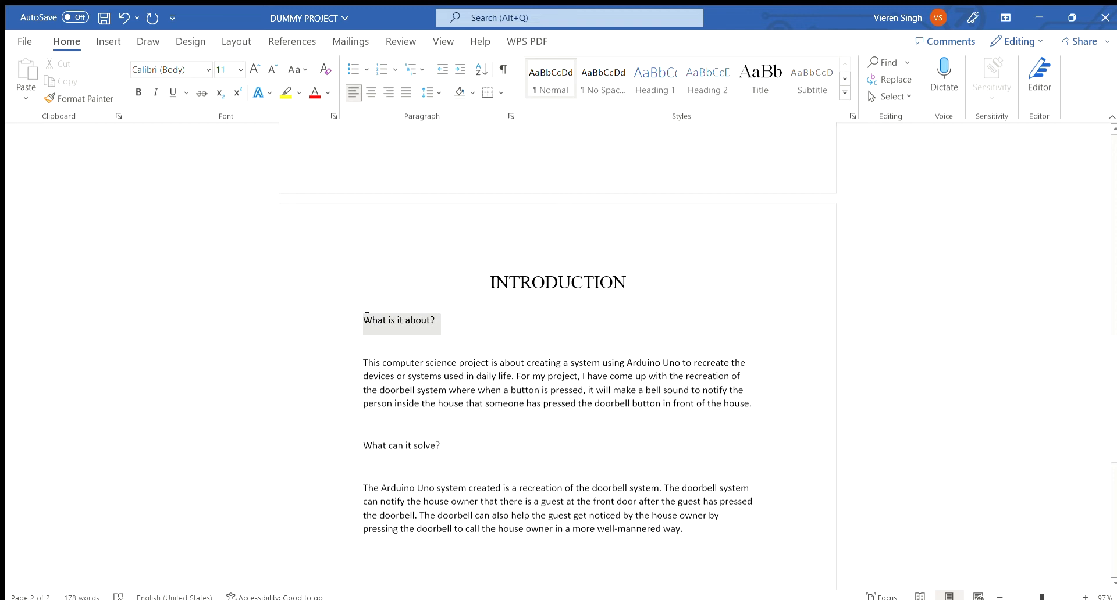
{"action": "left_click", "coordinate": [812, 79]}
Apply the Subtitle style to the "What can it solve?" subheading.
{"action": "left_click_drag", "start_coordinate": [448, 445], "coordinate": [363, 446]}
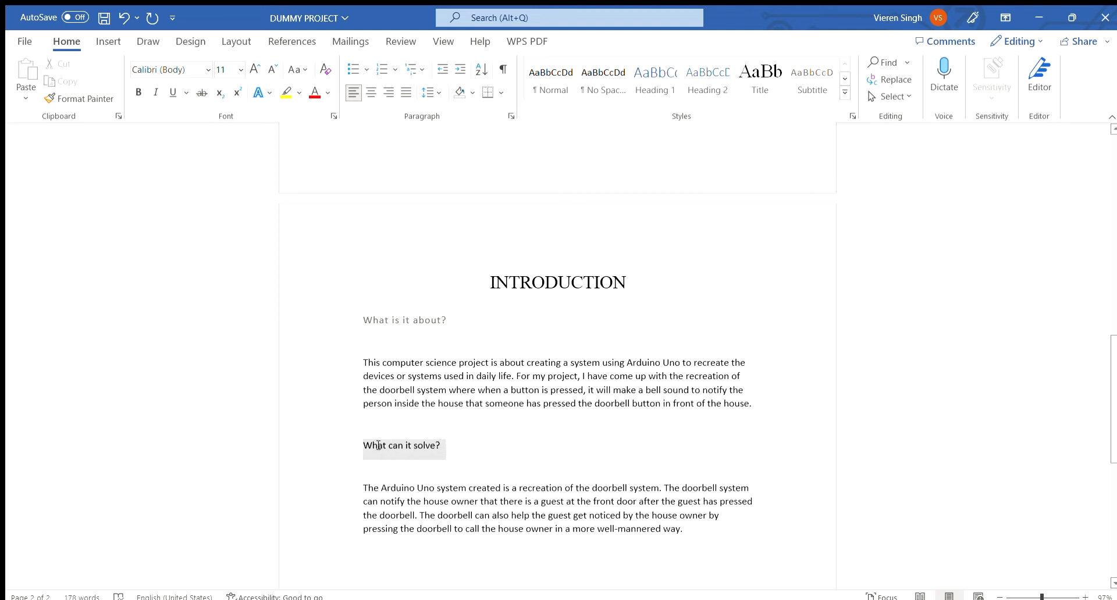
{"action": "left_click", "coordinate": [823, 75]}
{"action": "left_click", "coordinate": [457, 323]}
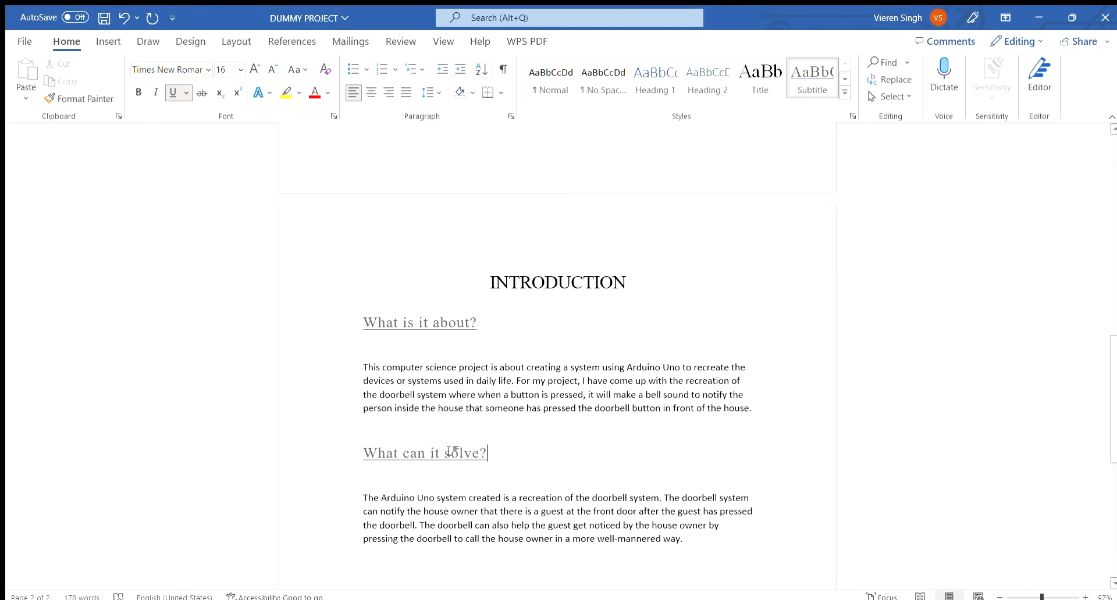
{"action": "triple_click", "coordinate": [381, 442]}
{"action": "left_click", "coordinate": [499, 324]}
{"action": "triple_click", "coordinate": [445, 322]}
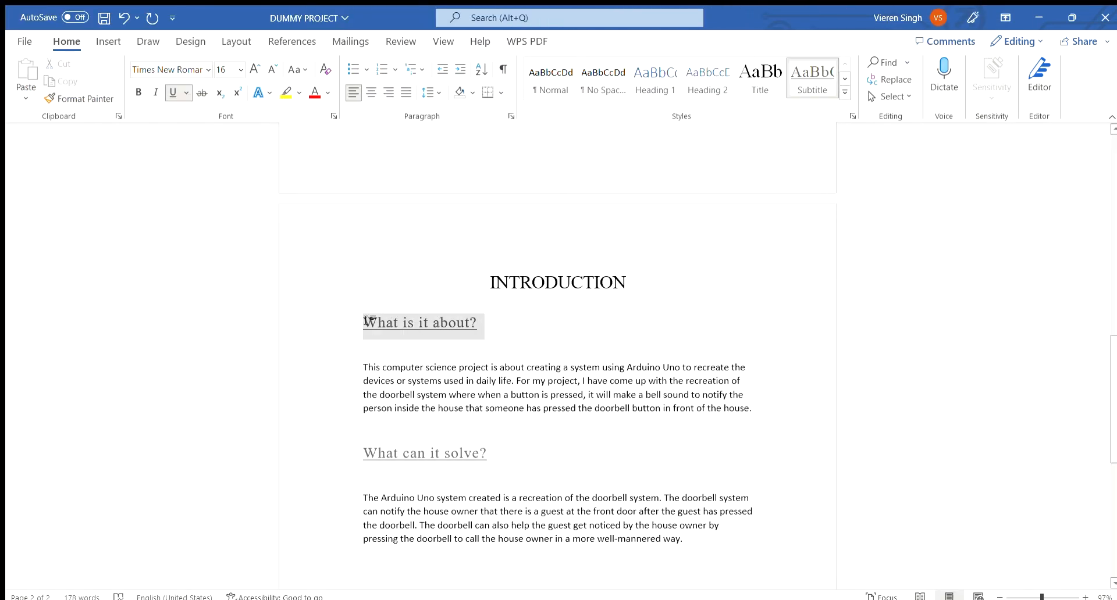
{"action": "left_click", "coordinate": [481, 367]}
{"action": "left_click", "coordinate": [502, 321]}
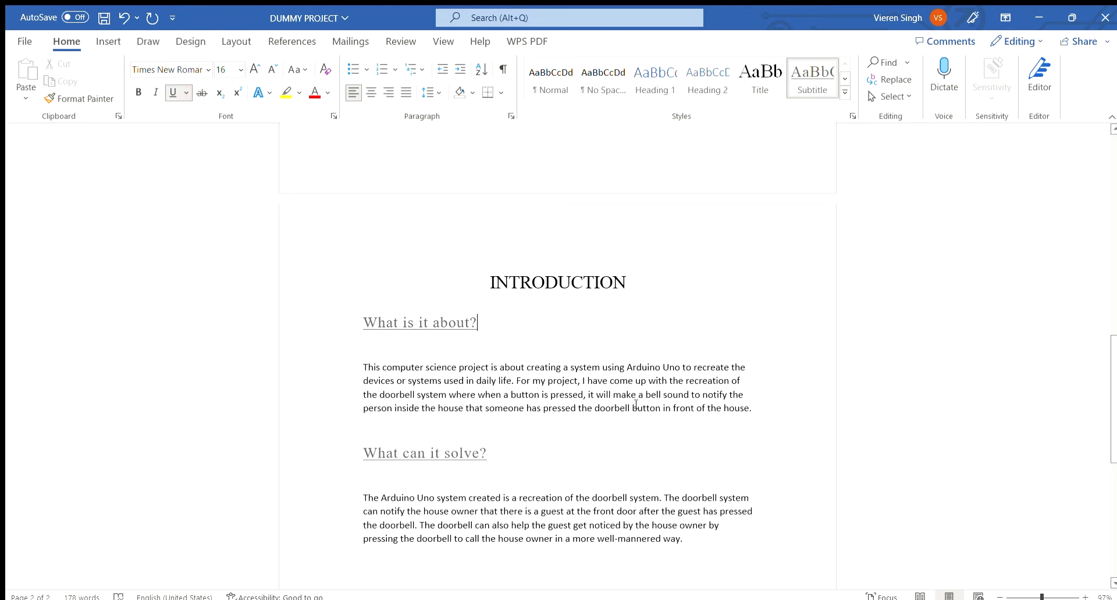
{"action": "scroll", "coordinate": [581, 387], "scroll_direction": "down", "scroll_amount": 3}
{"action": "scroll", "coordinate": [581, 386], "scroll_direction": "up", "scroll_amount": 1}
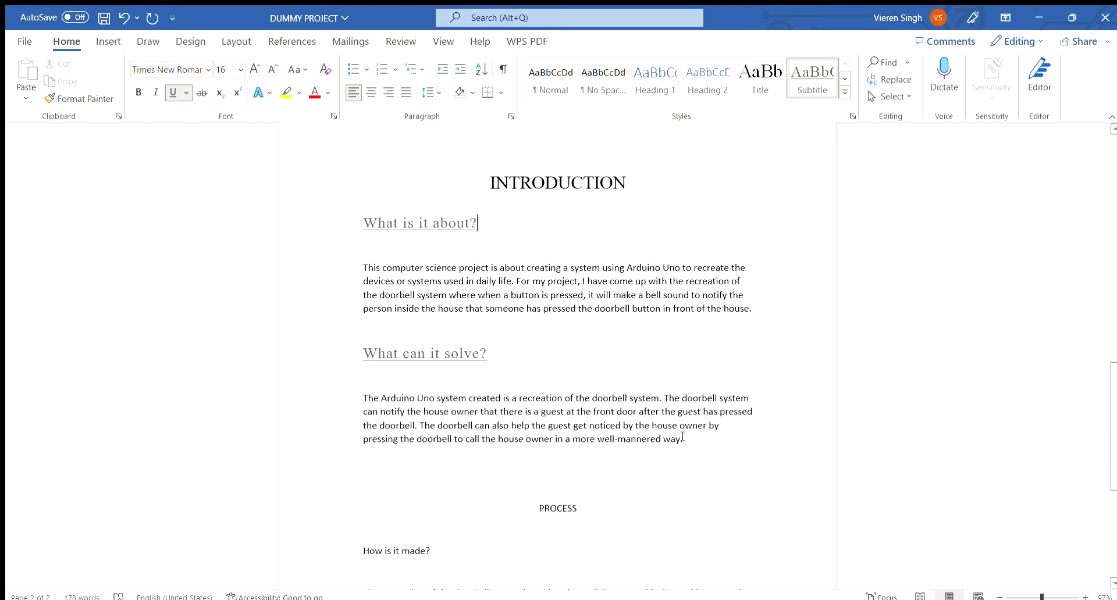
Set the two introduction body paragraphs to Times New Roman, size 12.
{"action": "left_click_drag", "start_coordinate": [693, 442], "coordinate": [356, 393]}
{"action": "left_click_drag", "start_coordinate": [770, 303], "coordinate": [363, 268]}
{"action": "left_click_drag", "start_coordinate": [686, 441], "coordinate": [357, 395]}
{"action": "left_click_drag", "start_coordinate": [762, 304], "coordinate": [358, 269]}
{"action": "left_click", "coordinate": [607, 228]}
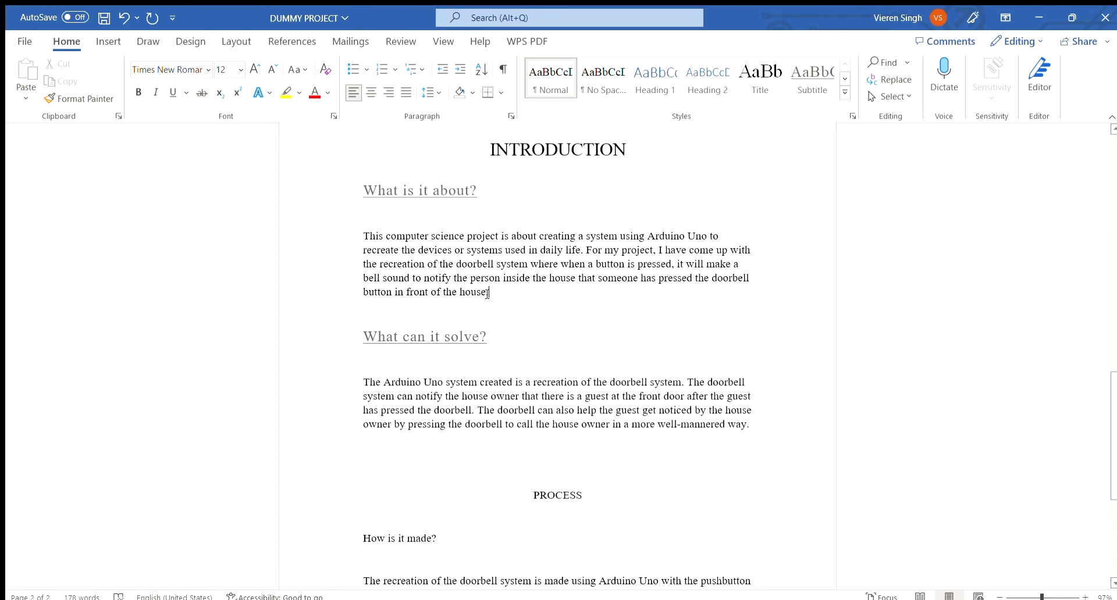
{"action": "scroll", "coordinate": [515, 308], "scroll_direction": "down", "scroll_amount": 2}
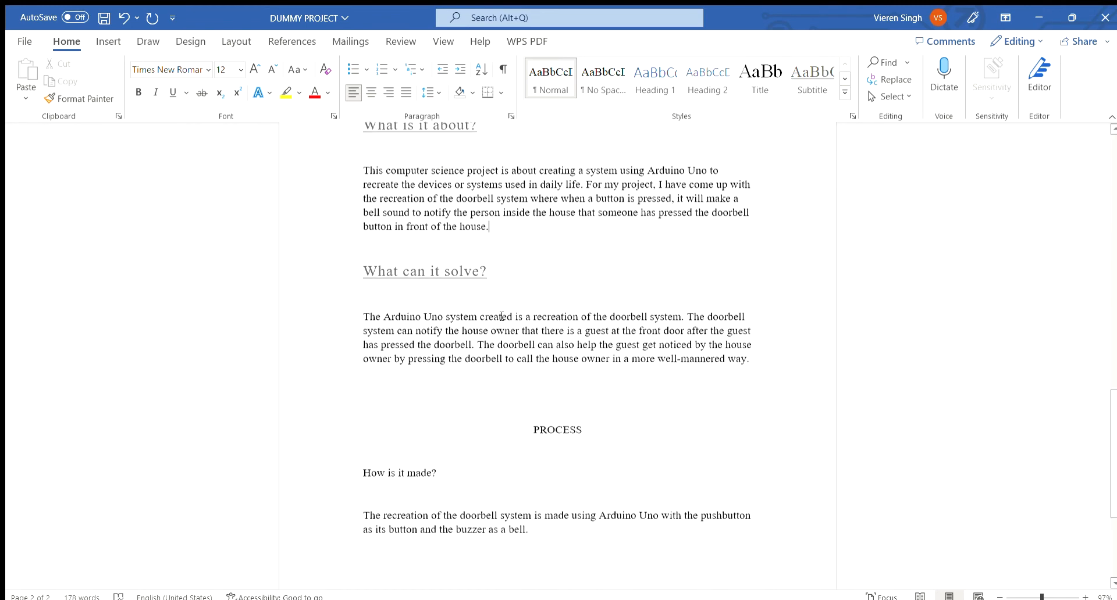
{"action": "left_click_drag", "start_coordinate": [493, 225], "coordinate": [365, 171]}
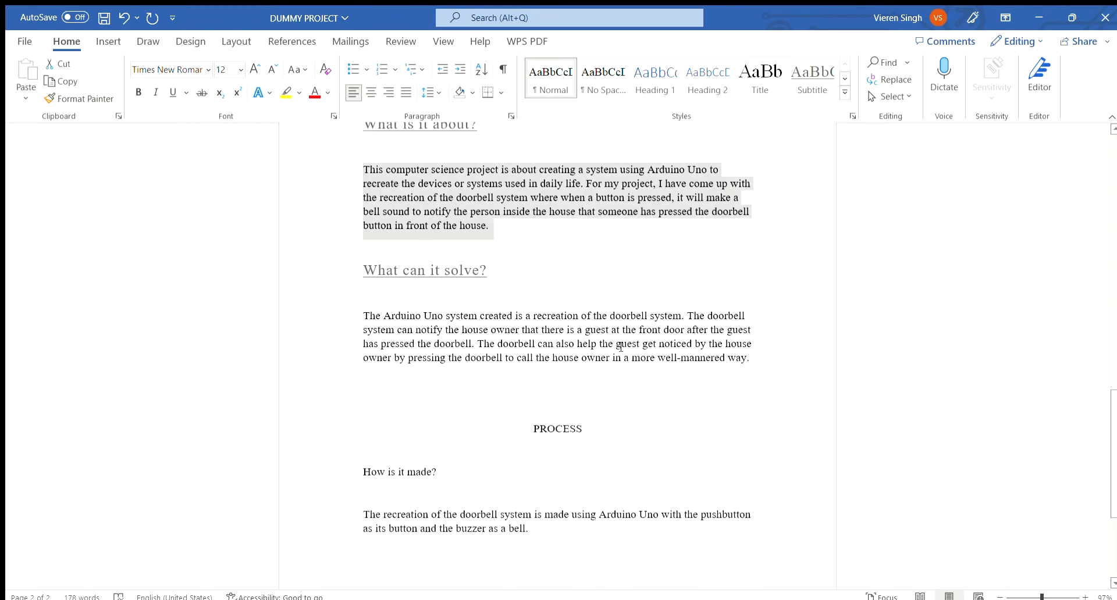
{"action": "left_click_drag", "start_coordinate": [756, 359], "coordinate": [362, 315]}
{"action": "left_click", "coordinate": [432, 357]}
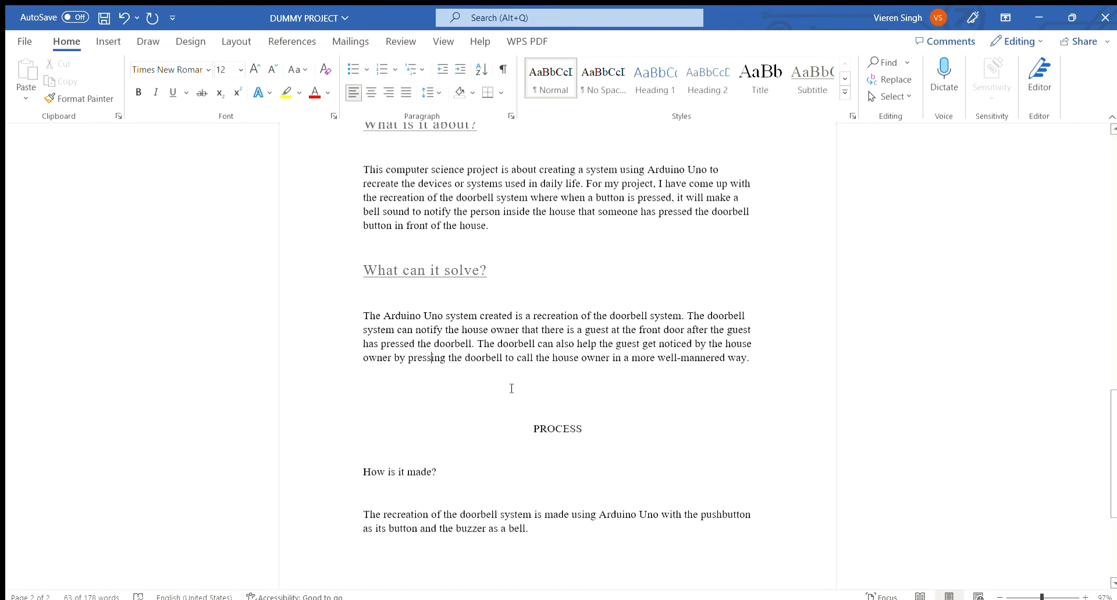
{"action": "scroll", "coordinate": [524, 389], "scroll_direction": "down", "scroll_amount": 1}
{"action": "scroll", "coordinate": [526, 372], "scroll_direction": "down", "scroll_amount": 1}
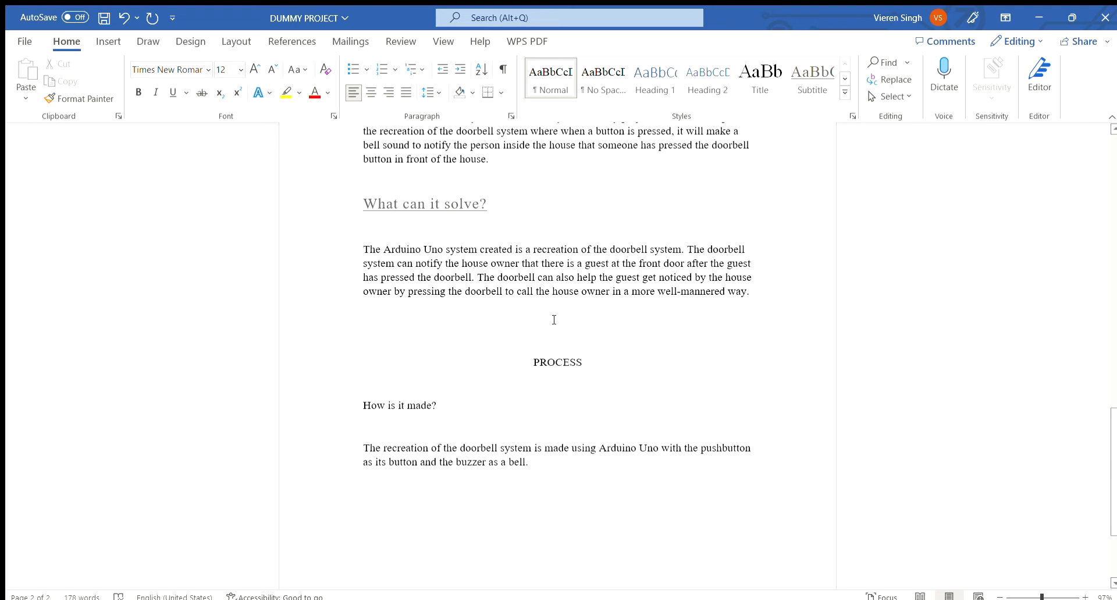
{"action": "scroll", "coordinate": [554, 320], "scroll_direction": "up", "scroll_amount": 8}
{"action": "scroll", "coordinate": [549, 317], "scroll_direction": "down", "scroll_amount": 7}
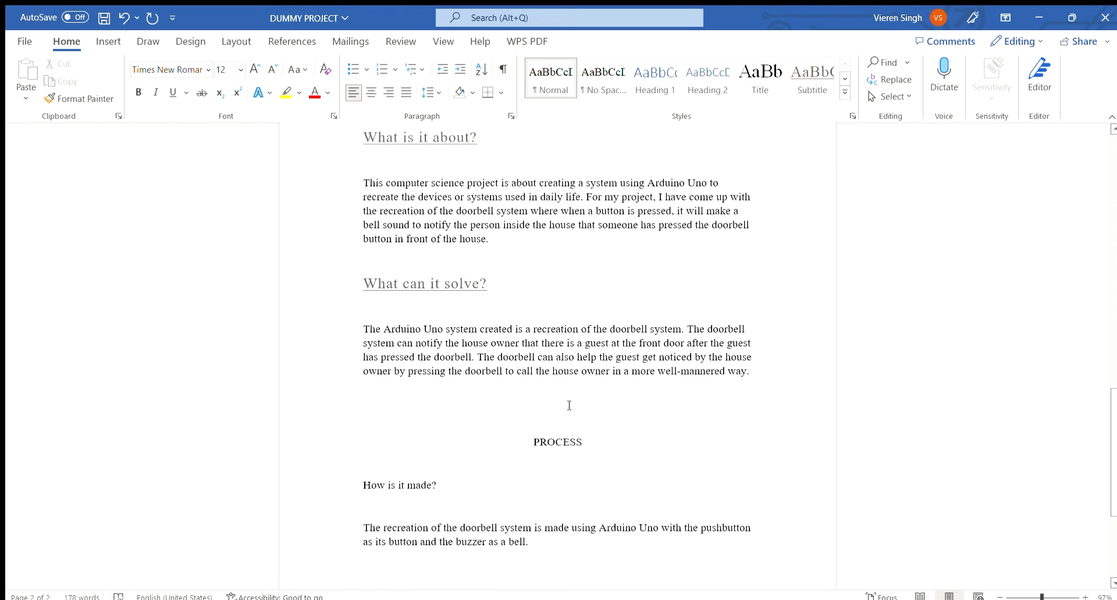
Apply the Title style to the PROCESS heading.
{"action": "left_click_drag", "start_coordinate": [535, 395], "coordinate": [586, 396]}
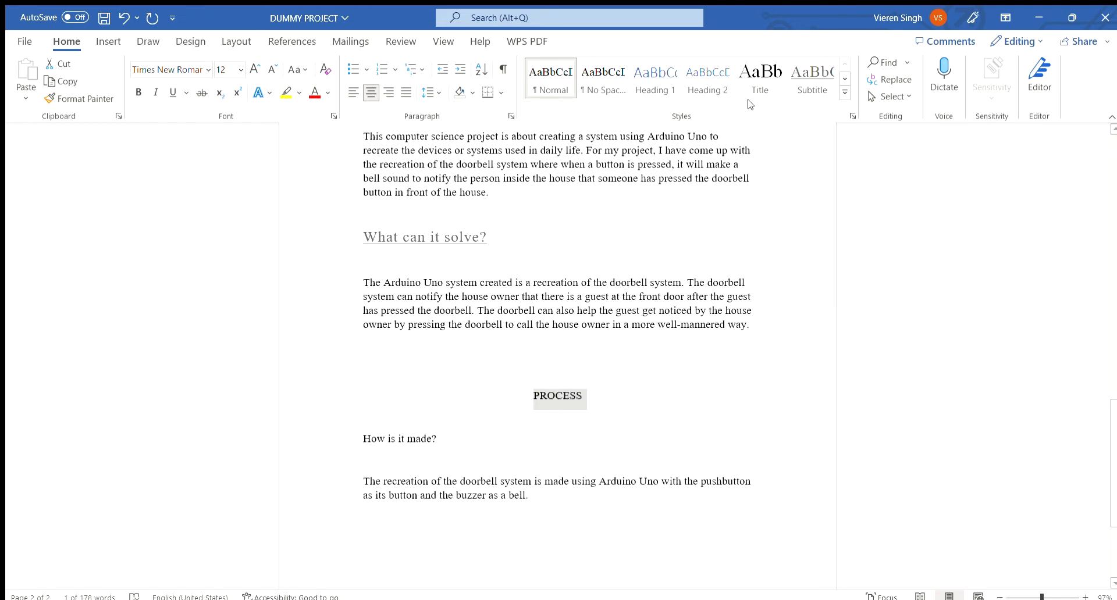
{"action": "left_click", "coordinate": [754, 74]}
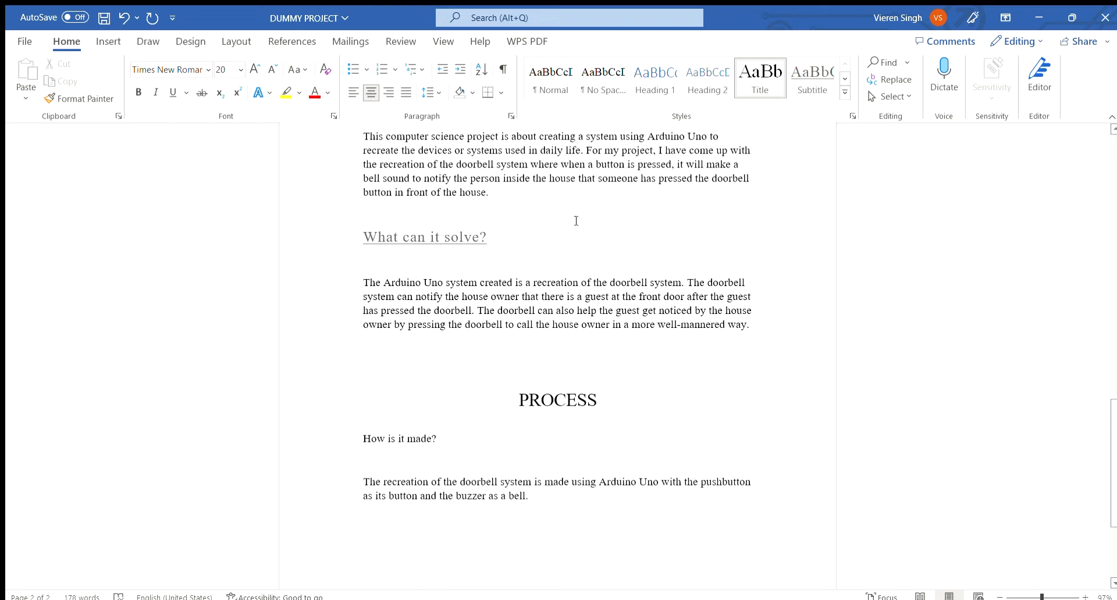
Apply the Subtitle style to the "How is it made?" subheading.
{"action": "left_click", "coordinate": [453, 439]}
{"action": "left_click_drag", "start_coordinate": [454, 438], "coordinate": [359, 434]}
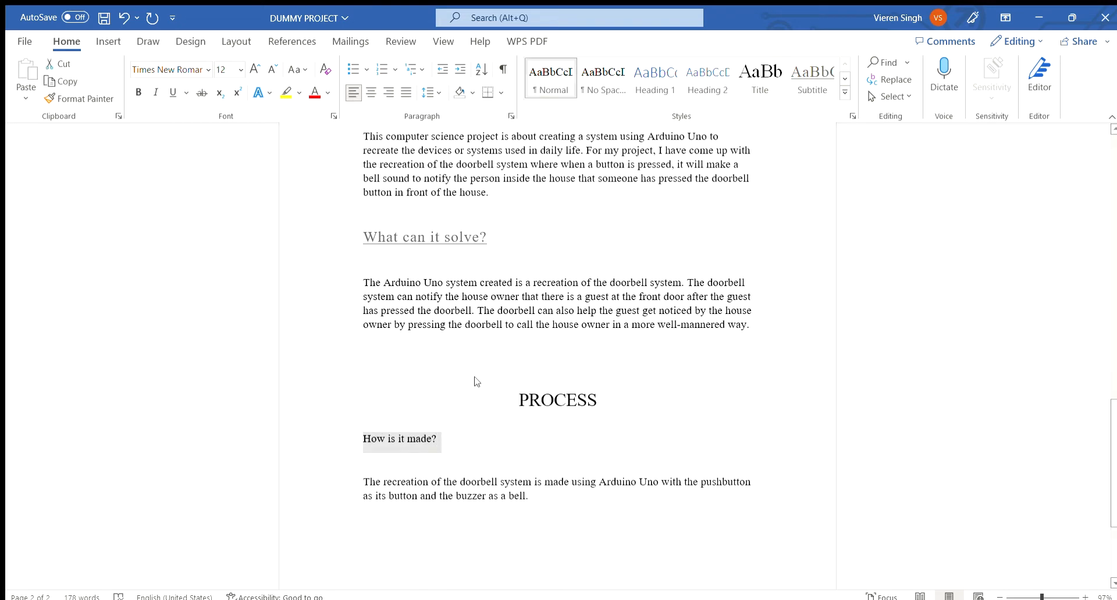
{"action": "left_click", "coordinate": [813, 82]}
{"action": "key", "text": "Right"}
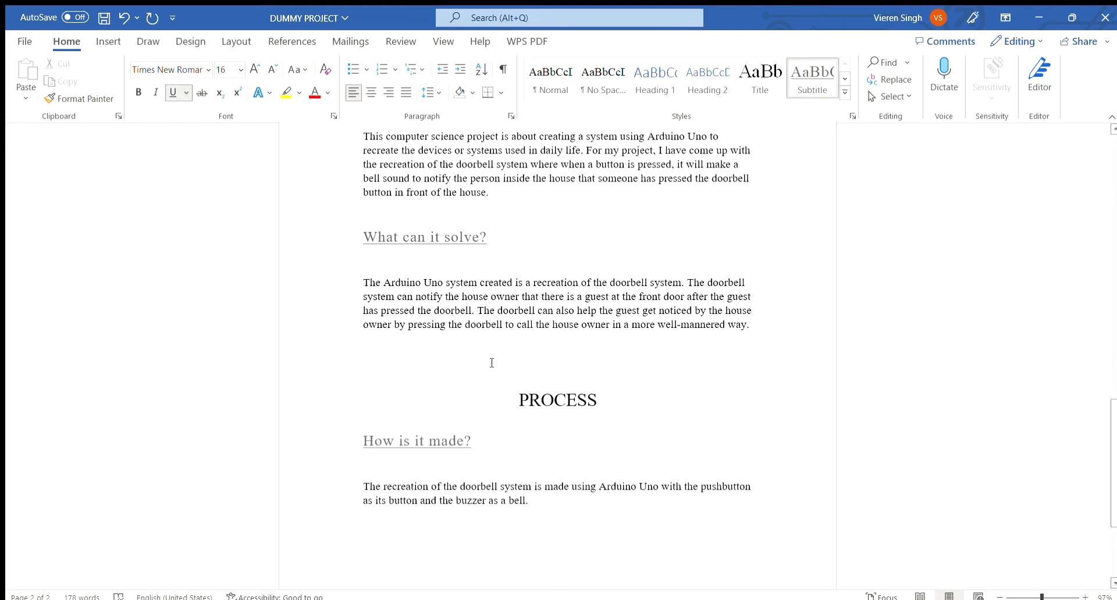
{"action": "scroll", "coordinate": [491, 363], "scroll_direction": "up", "scroll_amount": 3}
{"action": "scroll", "coordinate": [498, 347], "scroll_direction": "down", "scroll_amount": 3}
{"action": "triple_click", "coordinate": [427, 494]}
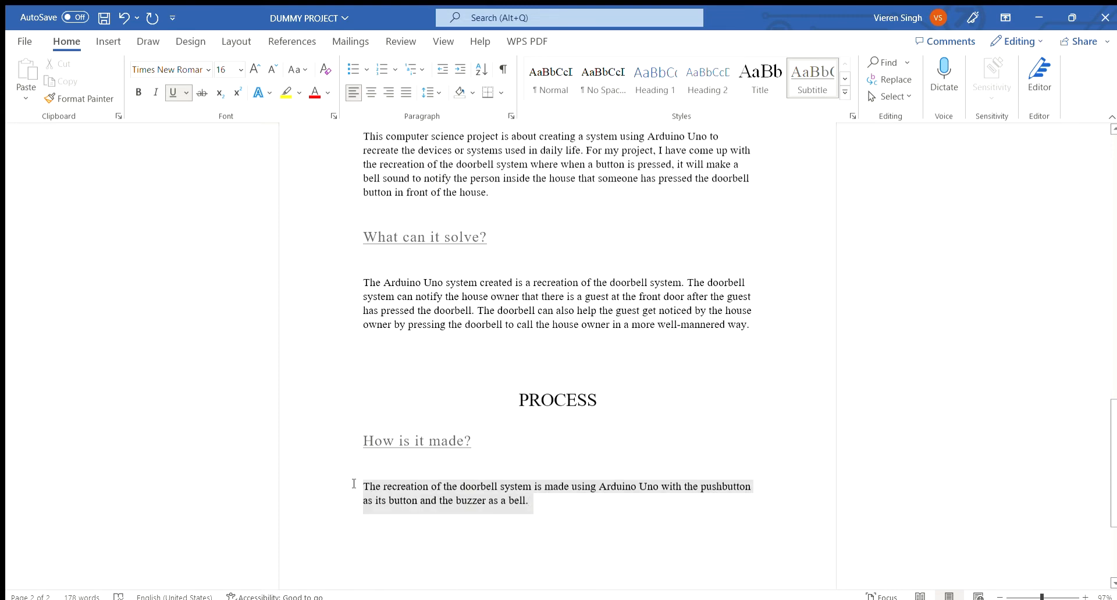
{"action": "left_click", "coordinate": [528, 509]}
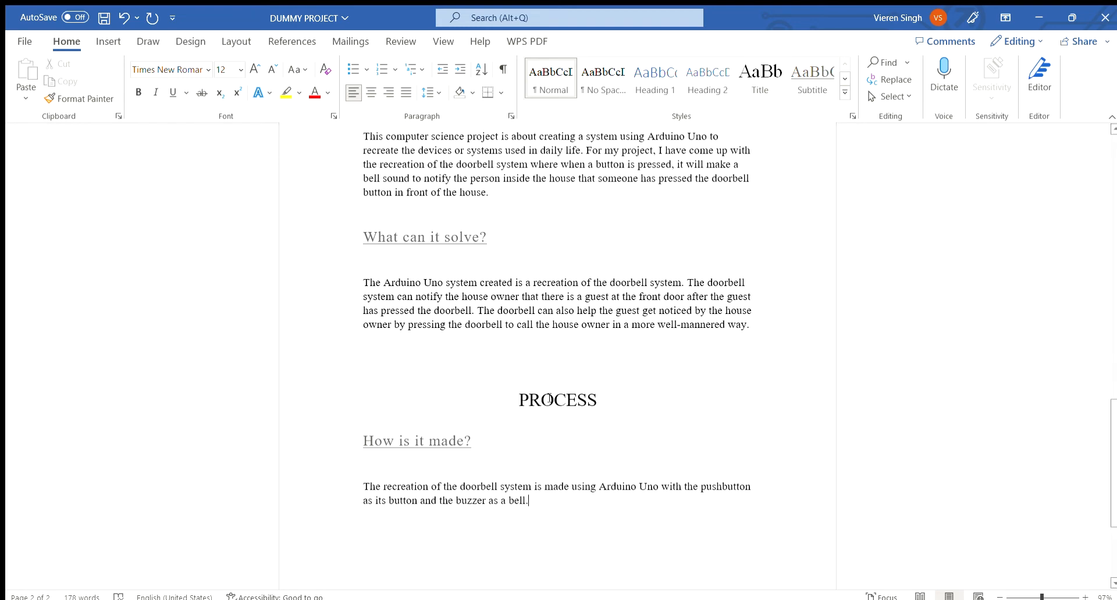
{"action": "left_click", "coordinate": [640, 443]}
{"action": "left_click", "coordinate": [556, 511]}
{"action": "mouse_move", "coordinate": [1114, 472]}
{"action": "left_mouse_down"}
{"action": "mouse_move", "coordinate": [1113, 296]}
{"action": "mouse_move", "coordinate": [1113, 485]}
{"action": "left_mouse_up"}
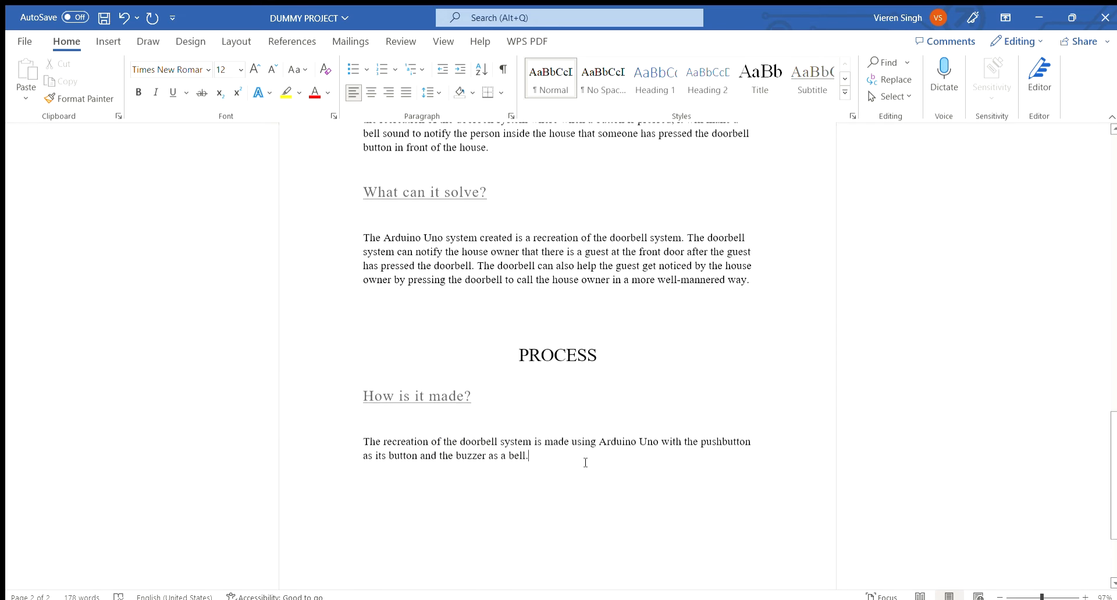
Increase the line spacing of the whole document.
{"action": "key", "text": "ctrl+a"}
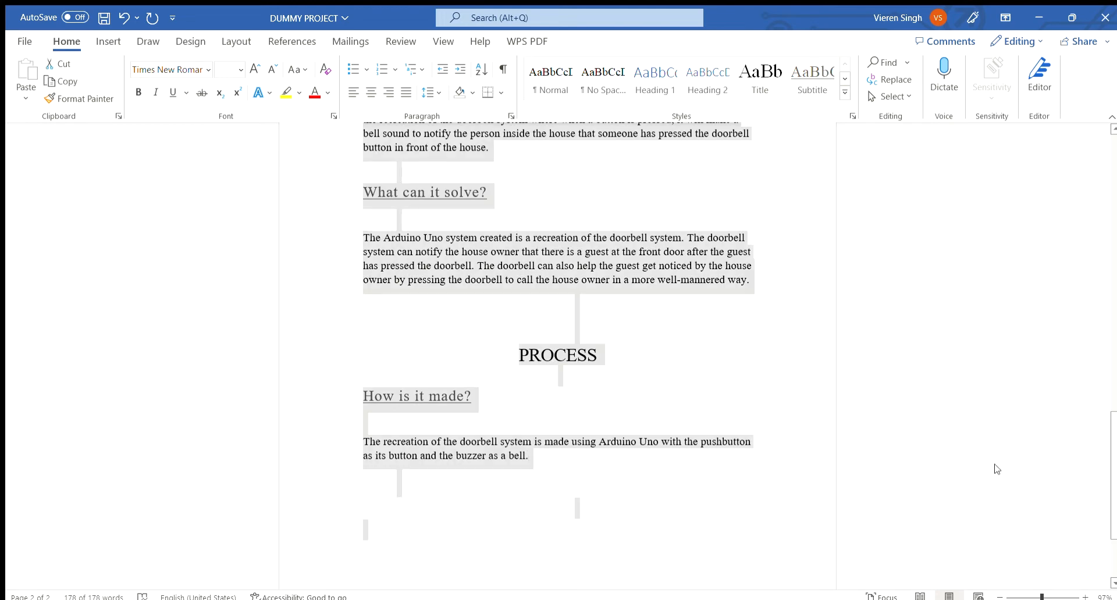
{"action": "left_click_drag", "start_coordinate": [1115, 472], "coordinate": [1105, 358]}
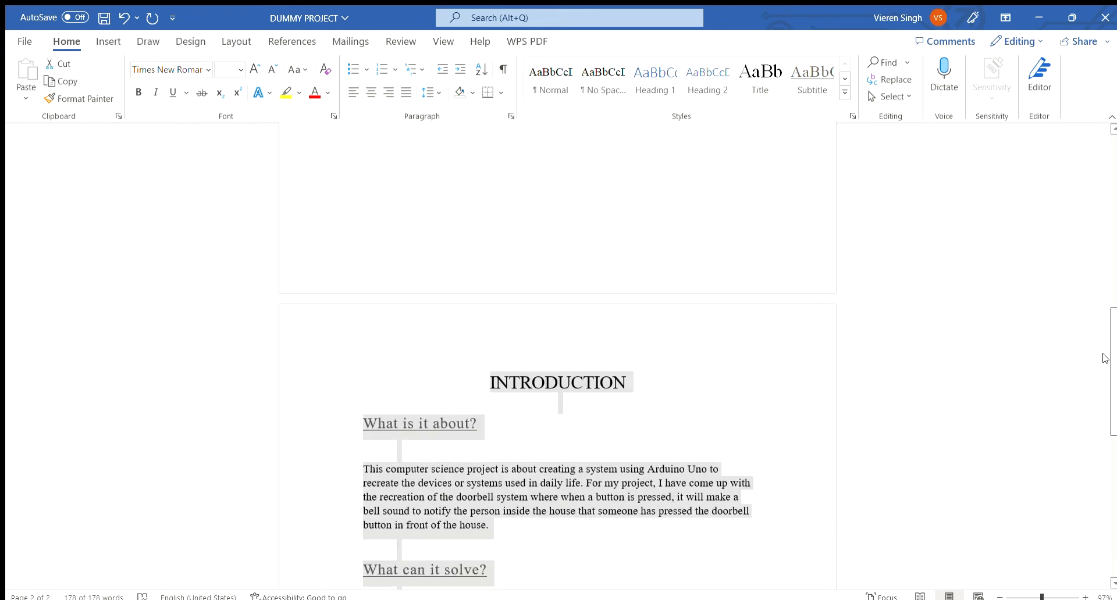
{"action": "left_click", "coordinate": [436, 93]}
{"action": "left_click", "coordinate": [479, 153]}
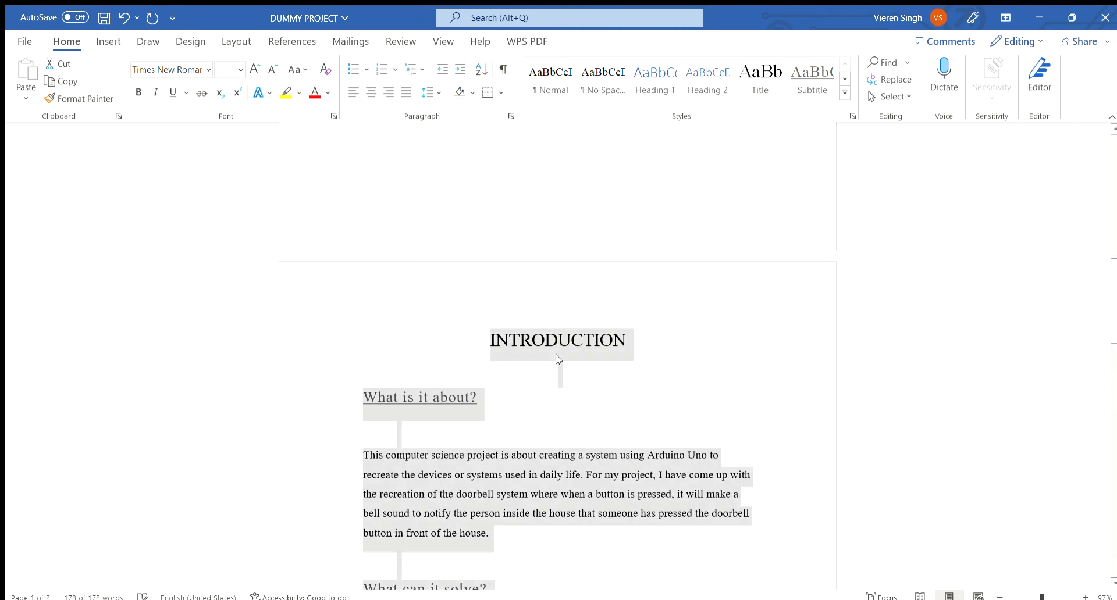
{"action": "left_click", "coordinate": [481, 430]}
{"action": "scroll", "coordinate": [466, 429], "scroll_direction": "down", "scroll_amount": 4}
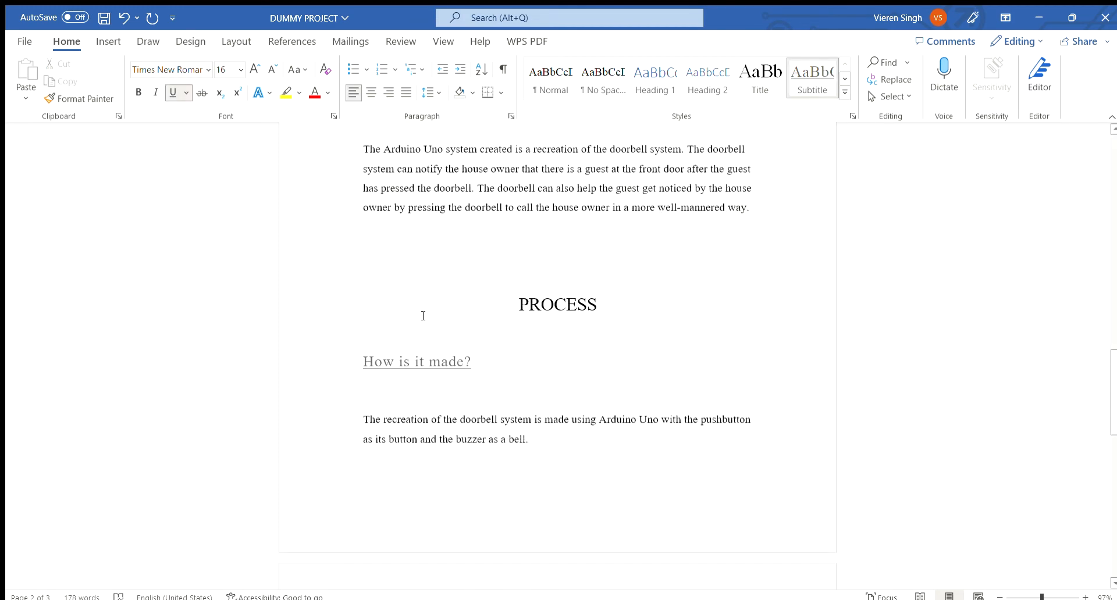
{"action": "scroll", "coordinate": [488, 345], "scroll_direction": "up", "scroll_amount": 7}
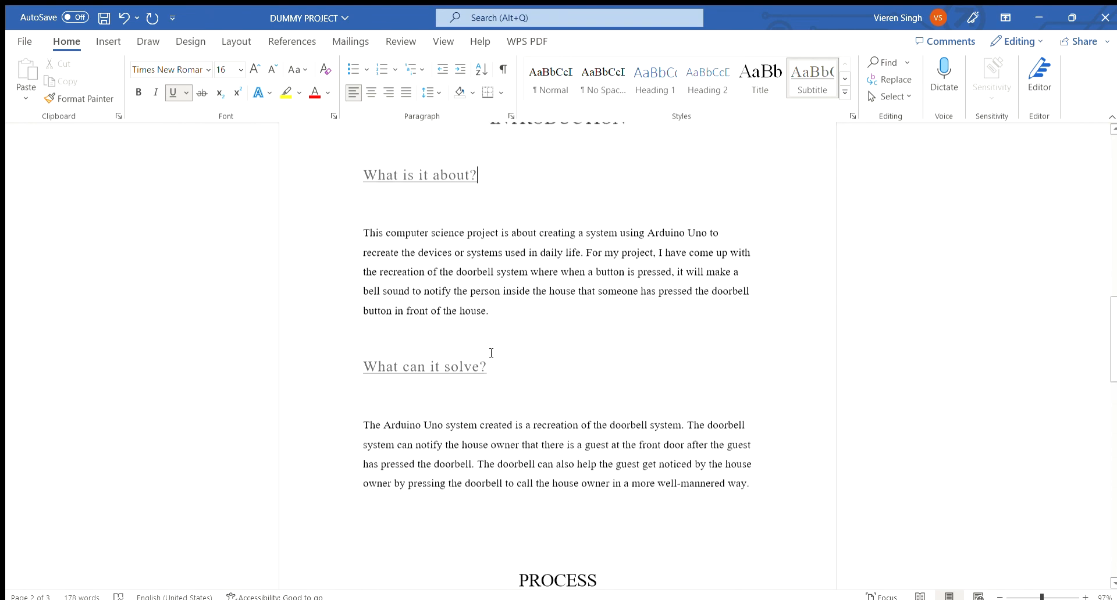
{"action": "scroll", "coordinate": [441, 381], "scroll_direction": "down", "scroll_amount": 5}
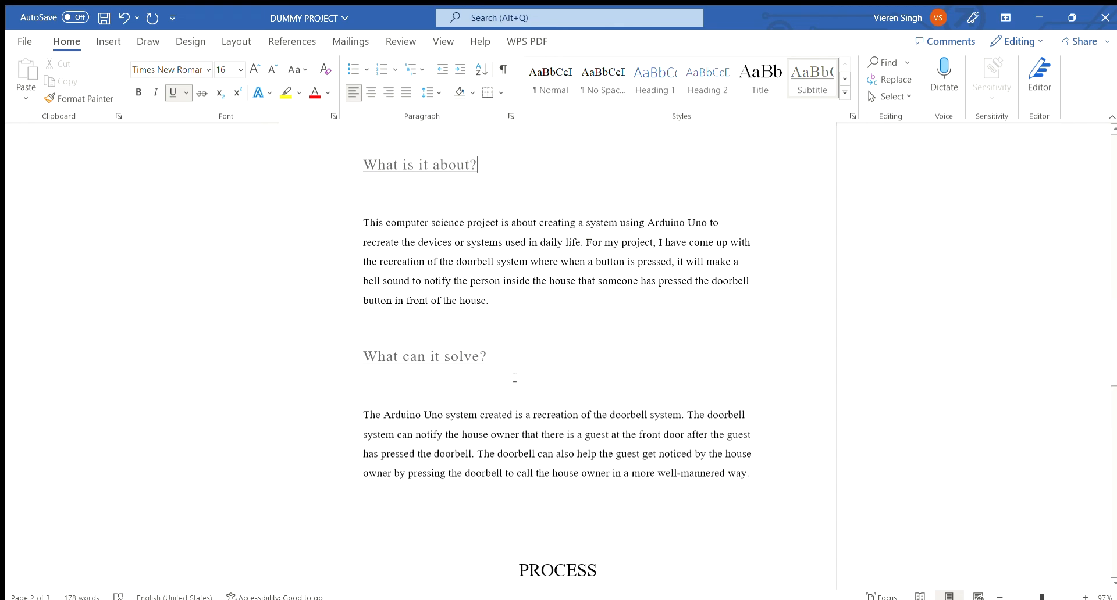
{"action": "scroll", "coordinate": [584, 364], "scroll_direction": "up", "scroll_amount": 2}
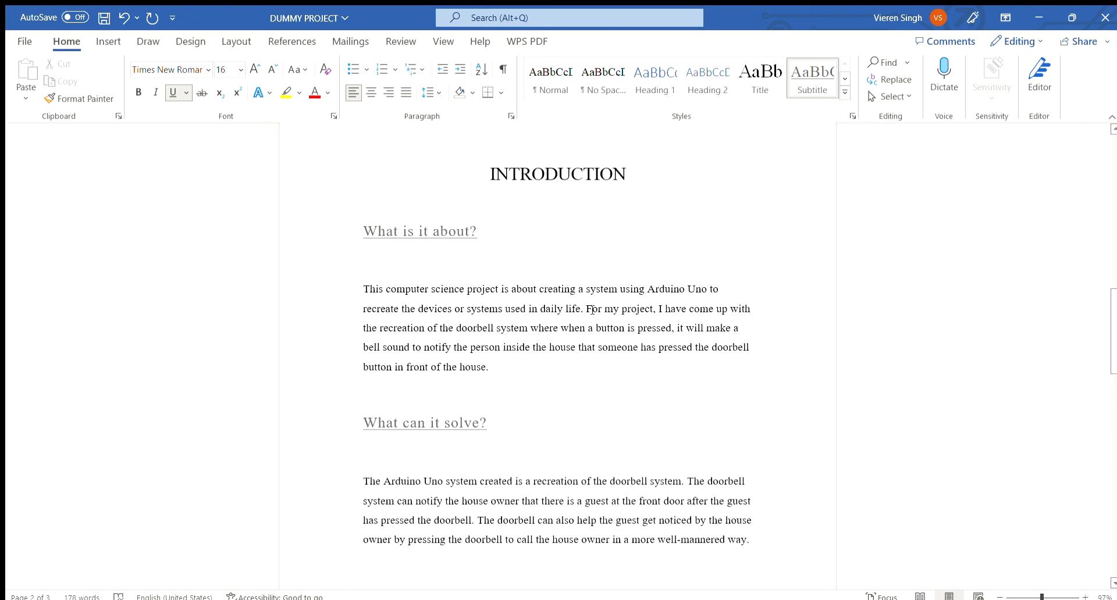
Justify the text of the INTRODUCTION section.
{"action": "scroll", "coordinate": [771, 518], "scroll_direction": "down", "scroll_amount": 1}
{"action": "left_click_drag", "start_coordinate": [770, 512], "coordinate": [359, 203]}
{"action": "scroll", "coordinate": [466, 299], "scroll_direction": "up", "scroll_amount": 2}
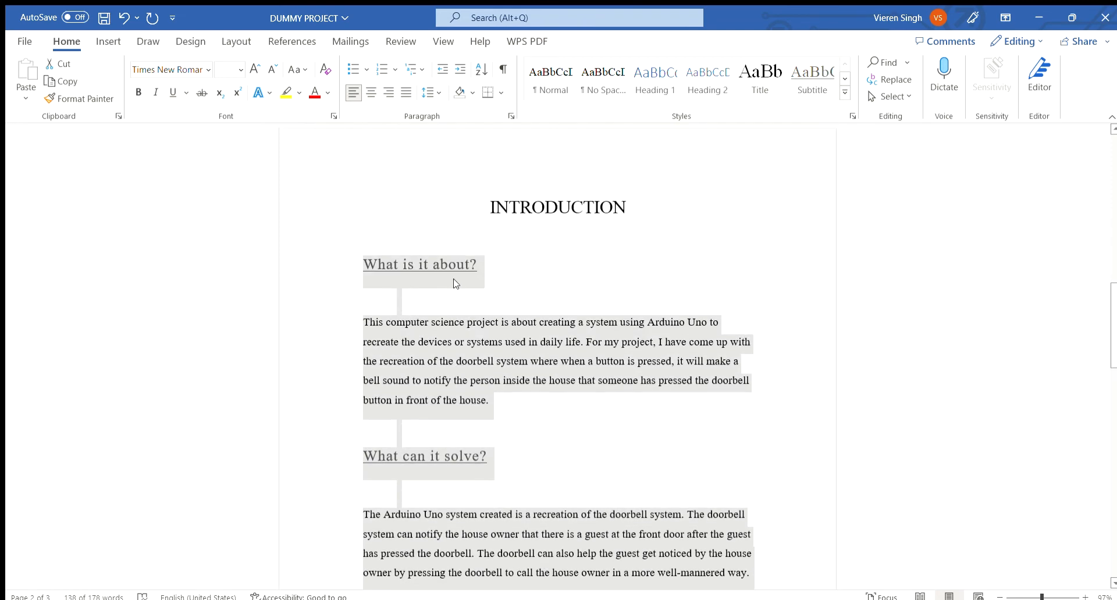
{"action": "scroll", "coordinate": [454, 283], "scroll_direction": "down", "scroll_amount": 1}
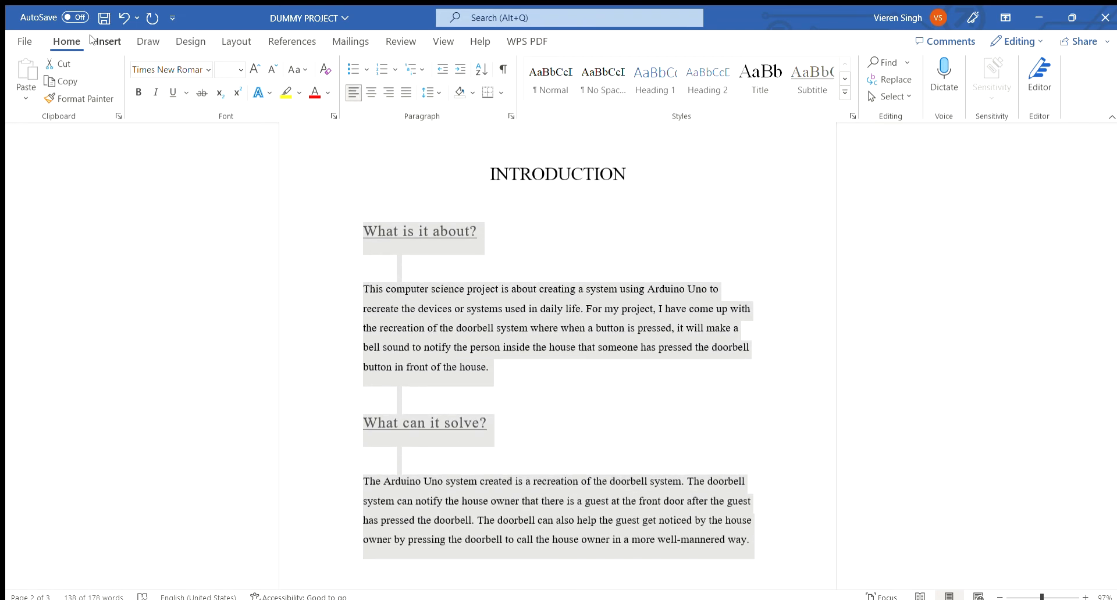
{"action": "left_click", "coordinate": [406, 93]}
{"action": "left_click", "coordinate": [456, 333]}
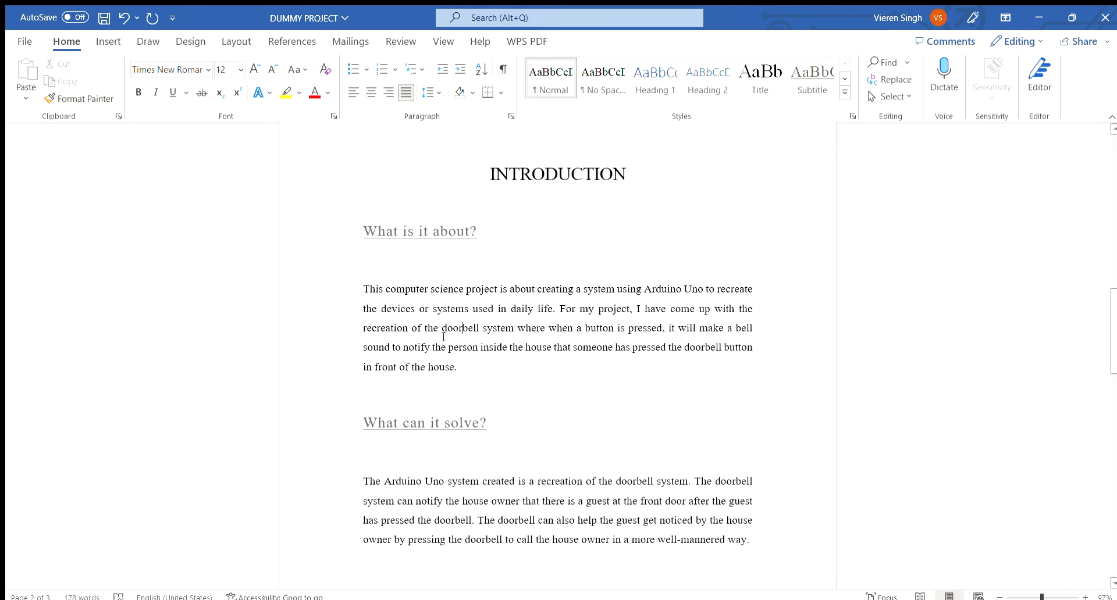
Justify the text of the PROCESS section.
{"action": "scroll", "coordinate": [454, 344], "scroll_direction": "down", "scroll_amount": 5}
{"action": "scroll", "coordinate": [453, 344], "scroll_direction": "down", "scroll_amount": 3}
{"action": "left_click_drag", "start_coordinate": [557, 415], "coordinate": [337, 327]}
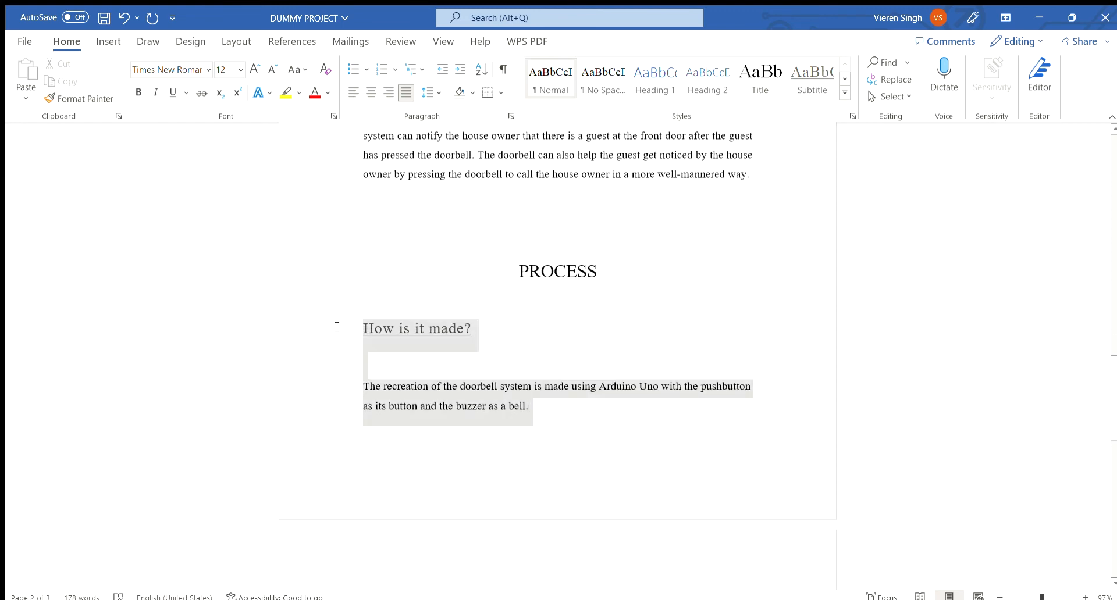
{"action": "left_click", "coordinate": [399, 93]}
{"action": "scroll", "coordinate": [500, 333], "scroll_direction": "up", "scroll_amount": 8}
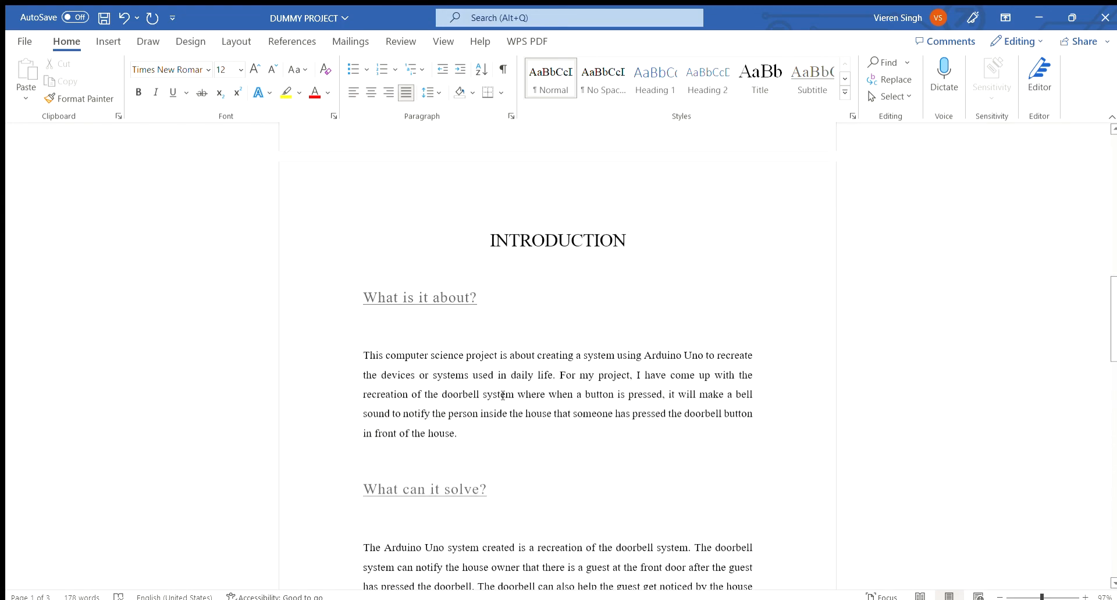
{"action": "scroll", "coordinate": [479, 441], "scroll_direction": "down", "scroll_amount": 1}
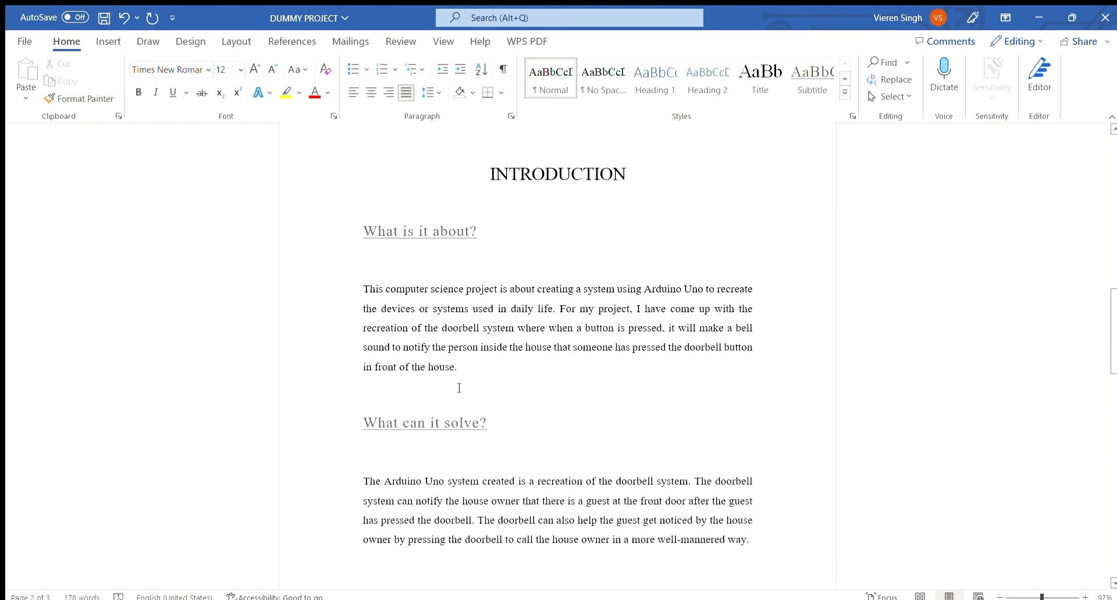
Review the INTRODUCTION and PROCESS sections of the document.
{"action": "scroll", "coordinate": [639, 528], "scroll_direction": "down", "scroll_amount": 6}
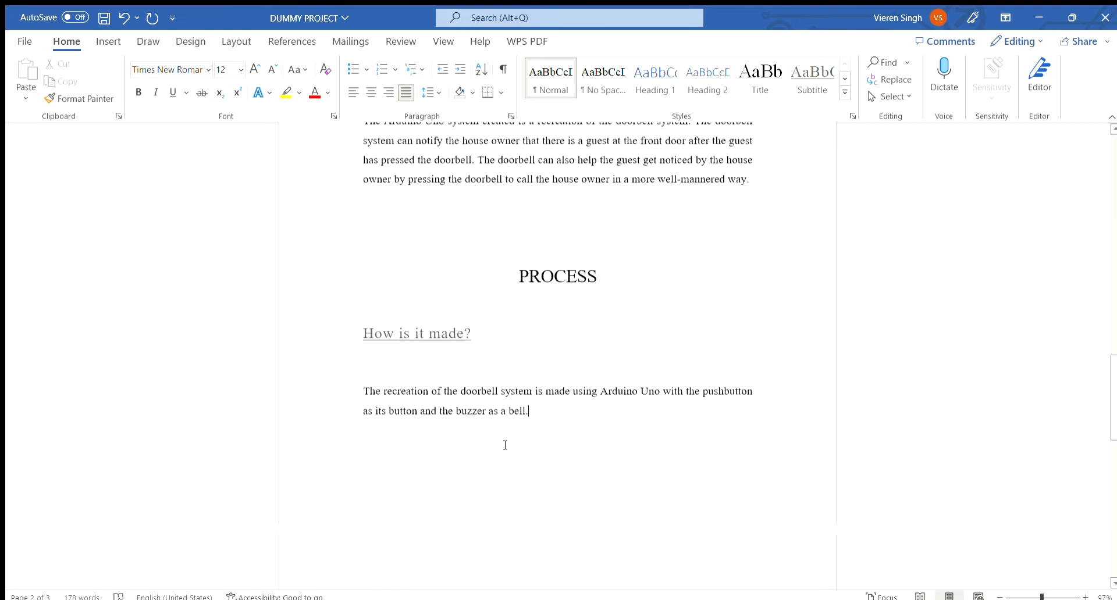
{"action": "left_click_drag", "start_coordinate": [552, 411], "coordinate": [386, 366]}
{"action": "left_click", "coordinate": [571, 445]}
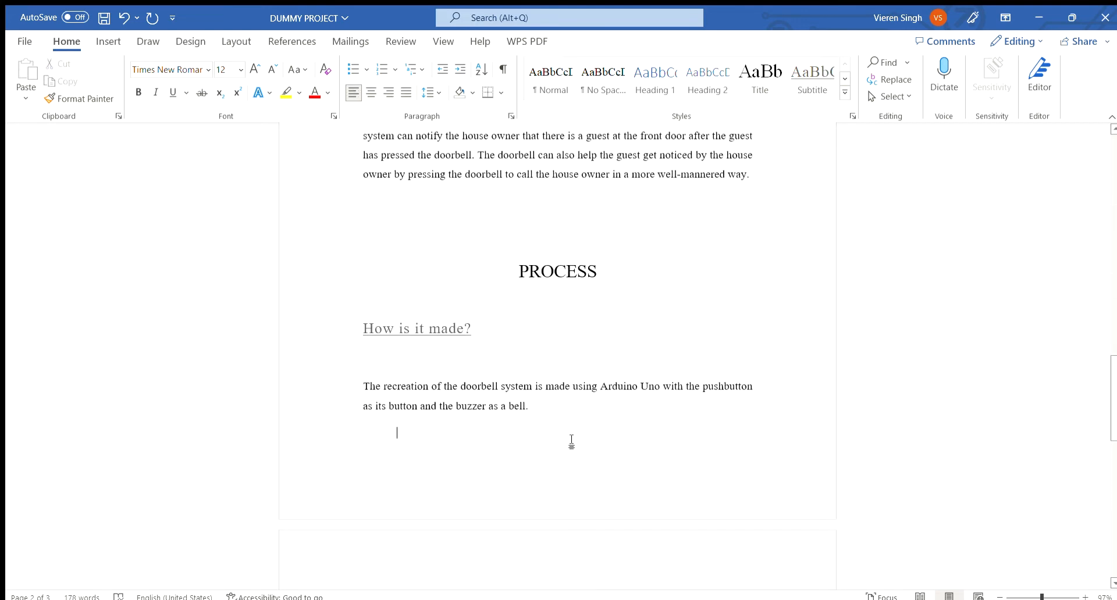
{"action": "scroll", "coordinate": [531, 435], "scroll_direction": "up", "scroll_amount": 7}
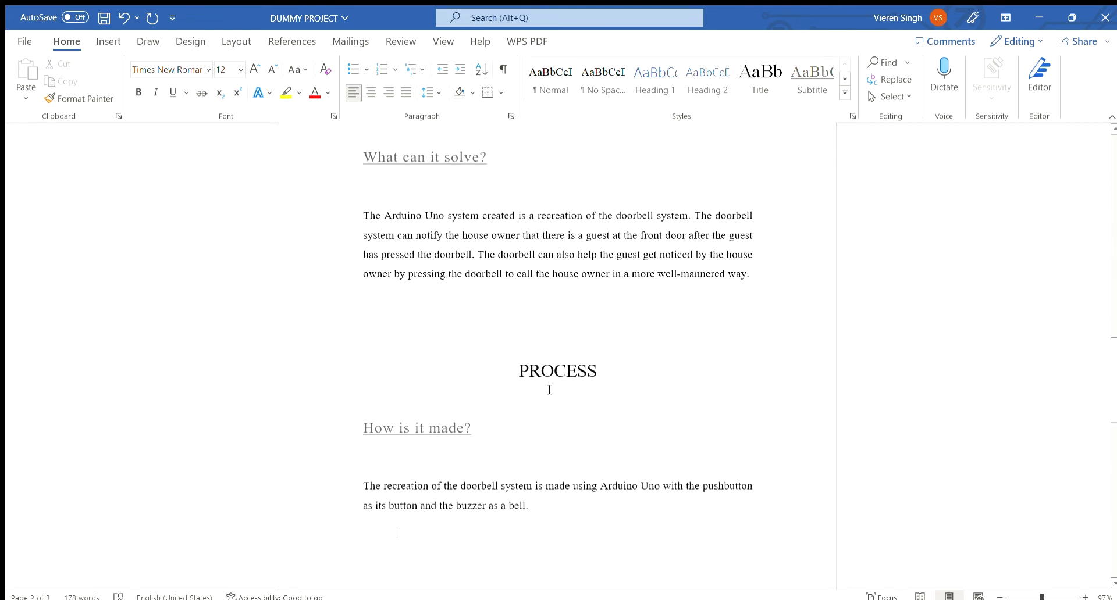
{"action": "scroll", "coordinate": [552, 392], "scroll_direction": "up", "scroll_amount": 1}
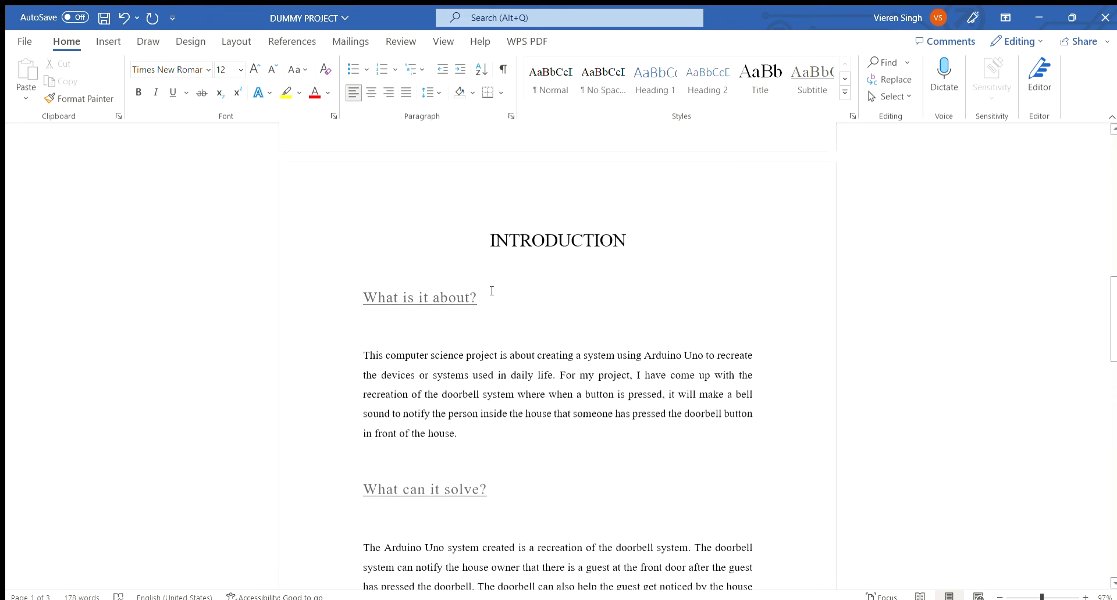
{"action": "scroll", "coordinate": [491, 291], "scroll_direction": "down", "scroll_amount": 4}
{"action": "scroll", "coordinate": [519, 468], "scroll_direction": "up", "scroll_amount": 3}
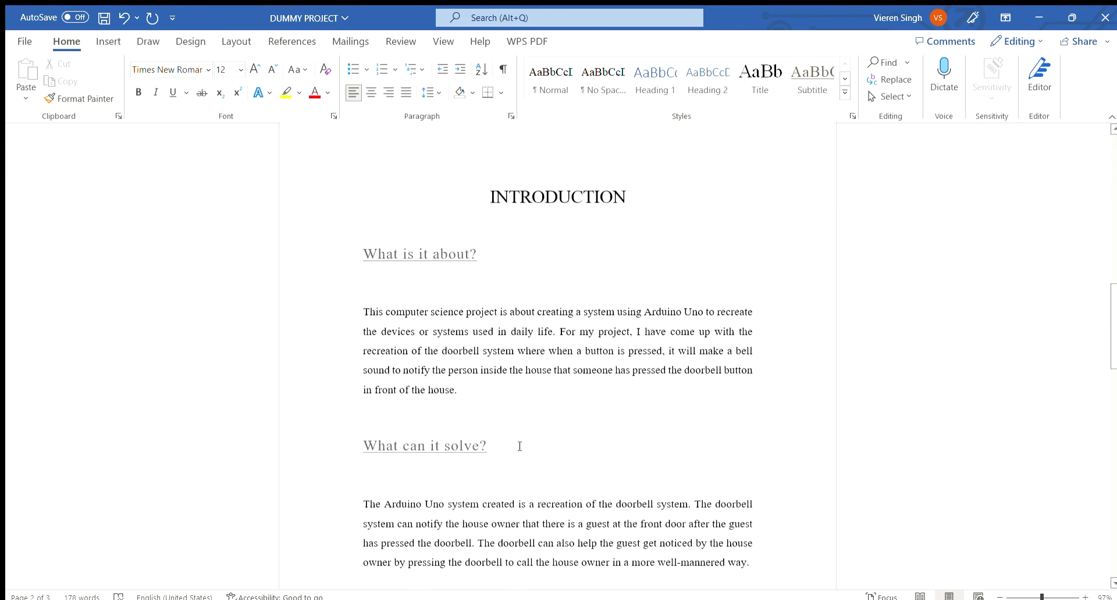
{"action": "scroll", "coordinate": [582, 291], "scroll_direction": "down", "scroll_amount": 3}
{"action": "scroll", "coordinate": [629, 378], "scroll_direction": "up", "scroll_amount": 2}
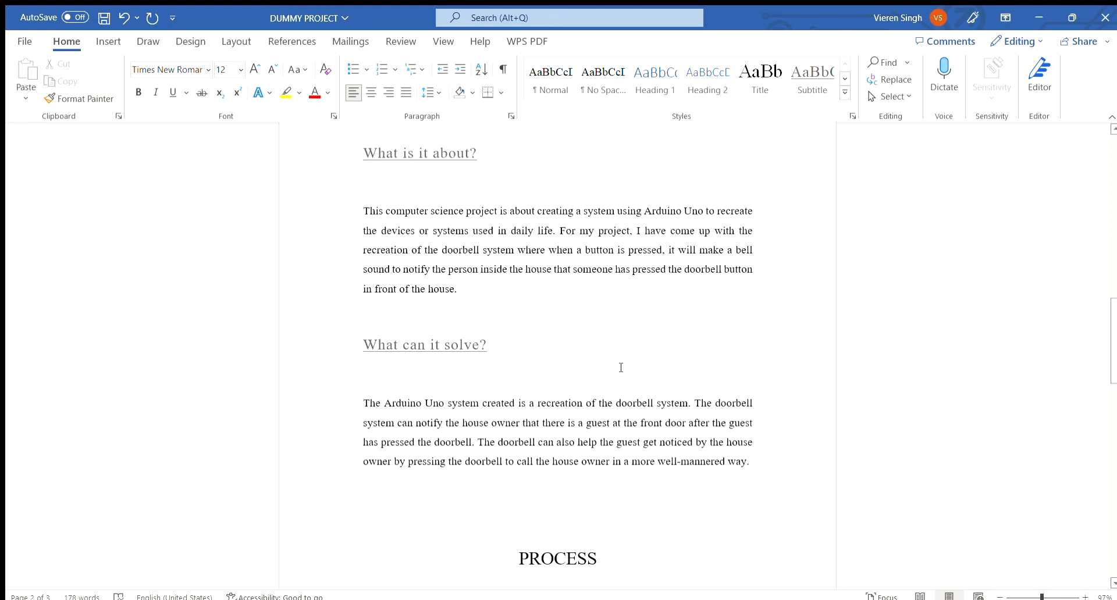
{"action": "scroll", "coordinate": [567, 291], "scroll_direction": "down", "scroll_amount": 1}
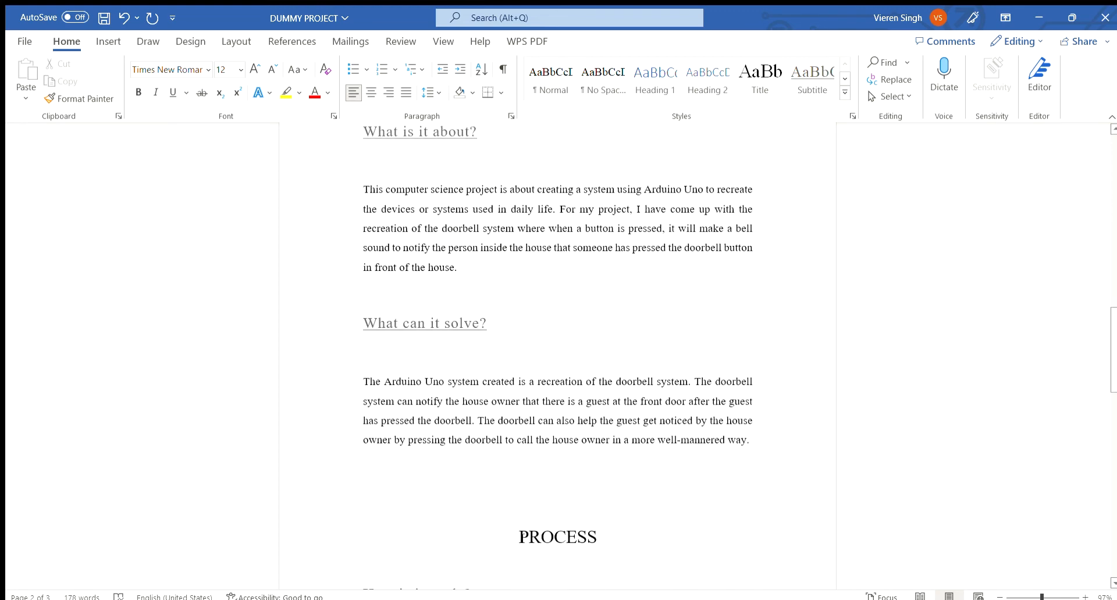
{"action": "scroll", "coordinate": [515, 537], "scroll_direction": "up", "scroll_amount": 2}
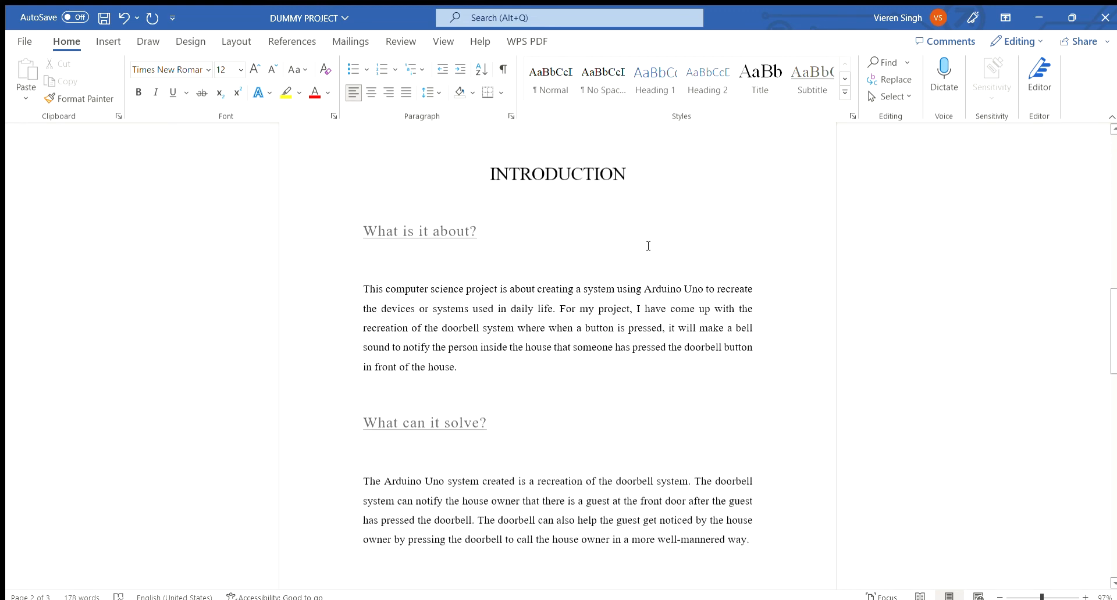
{"action": "scroll", "coordinate": [649, 245], "scroll_direction": "down", "scroll_amount": 3}
Insert a page break before the PROCESS heading so it starts on a new page.
{"action": "left_click", "coordinate": [492, 471]}
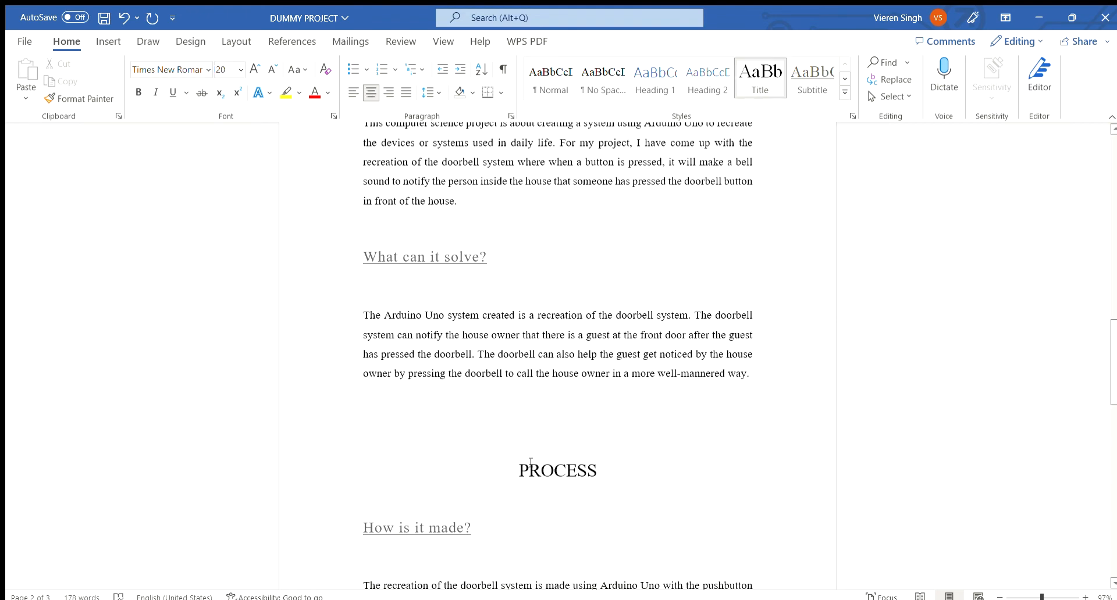
{"action": "scroll", "coordinate": [531, 461], "scroll_direction": "down", "scroll_amount": 1}
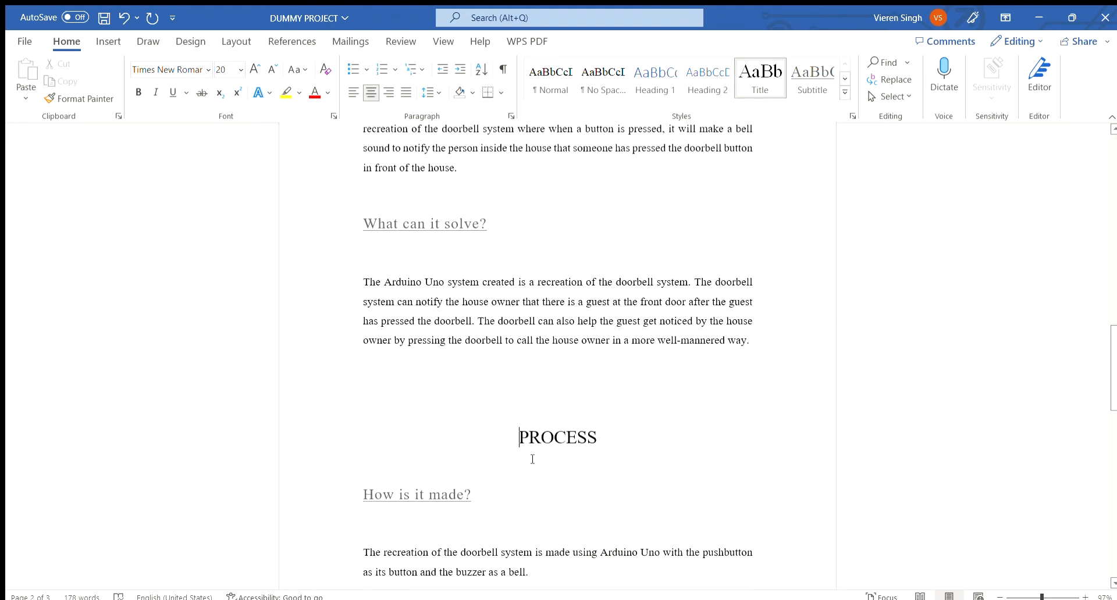
{"action": "key", "text": "ctrl+Return"}
{"action": "scroll", "coordinate": [533, 459], "scroll_direction": "down", "scroll_amount": 5}
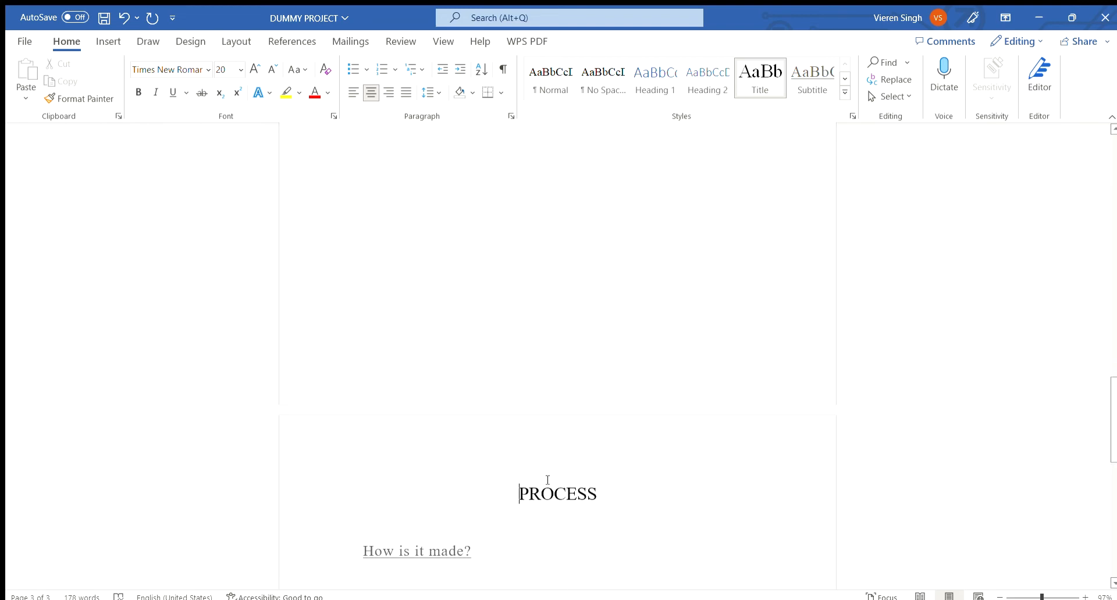
{"action": "scroll", "coordinate": [512, 424], "scroll_direction": "up", "scroll_amount": 10}
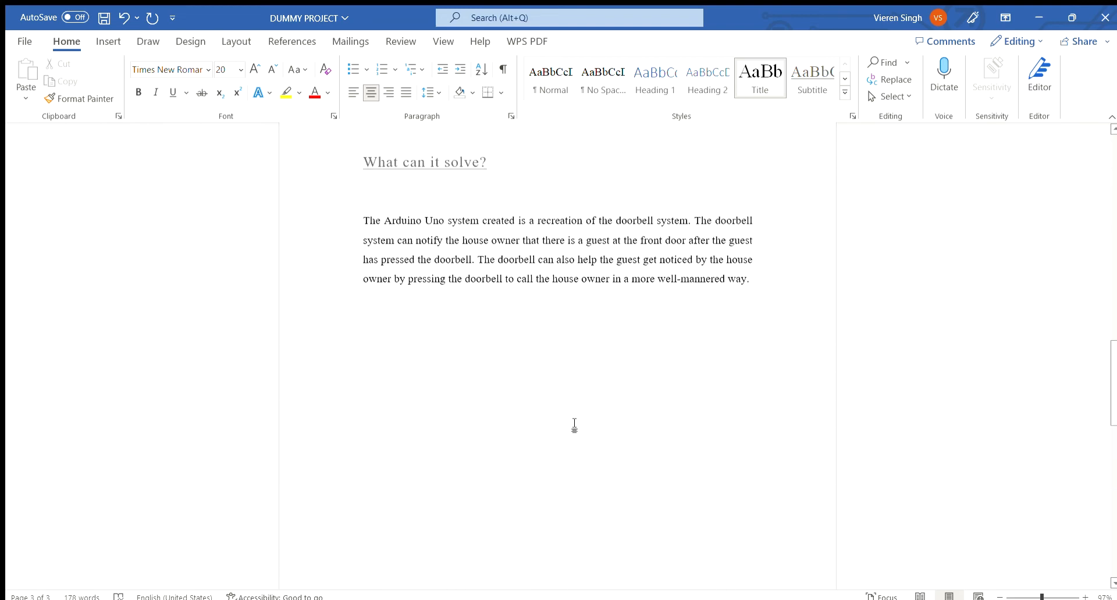
{"action": "scroll", "coordinate": [573, 427], "scroll_direction": "down", "scroll_amount": 6}
{"action": "scroll", "coordinate": [534, 508], "scroll_direction": "down", "scroll_amount": 3}
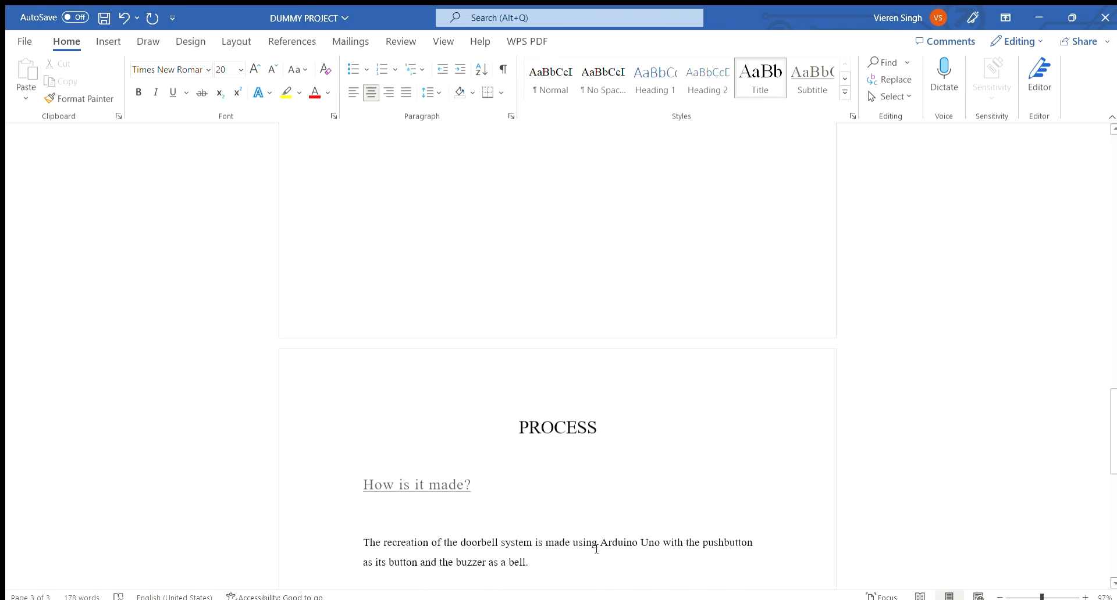
Set custom page margins of 2.5 on the top, bottom, left and right for the whole document.
{"action": "left_click", "coordinate": [109, 42]}
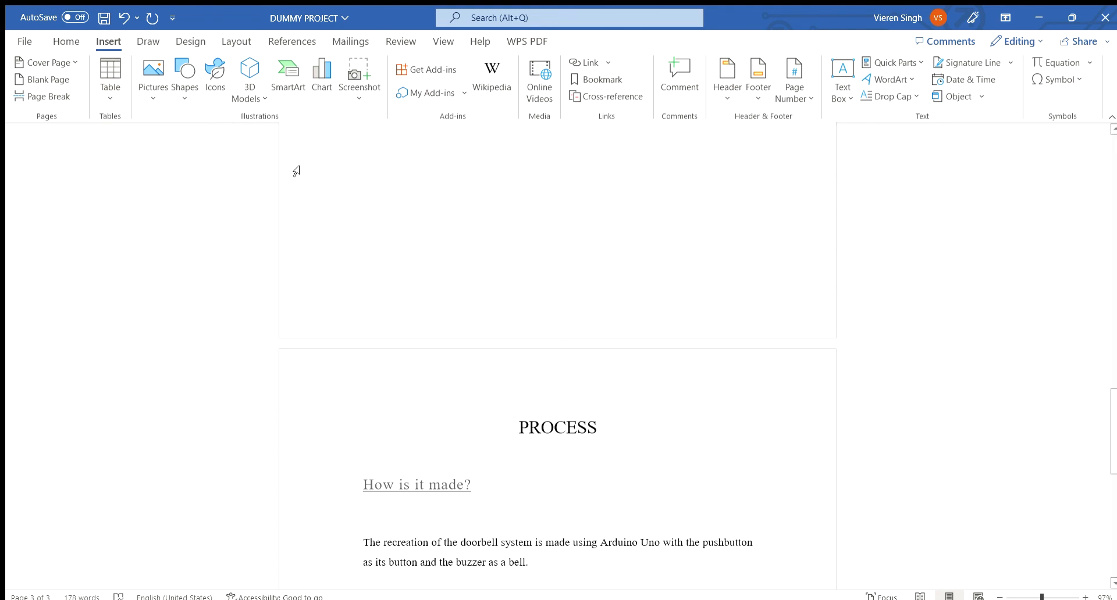
{"action": "left_click", "coordinate": [236, 41]}
{"action": "left_click", "coordinate": [26, 87]}
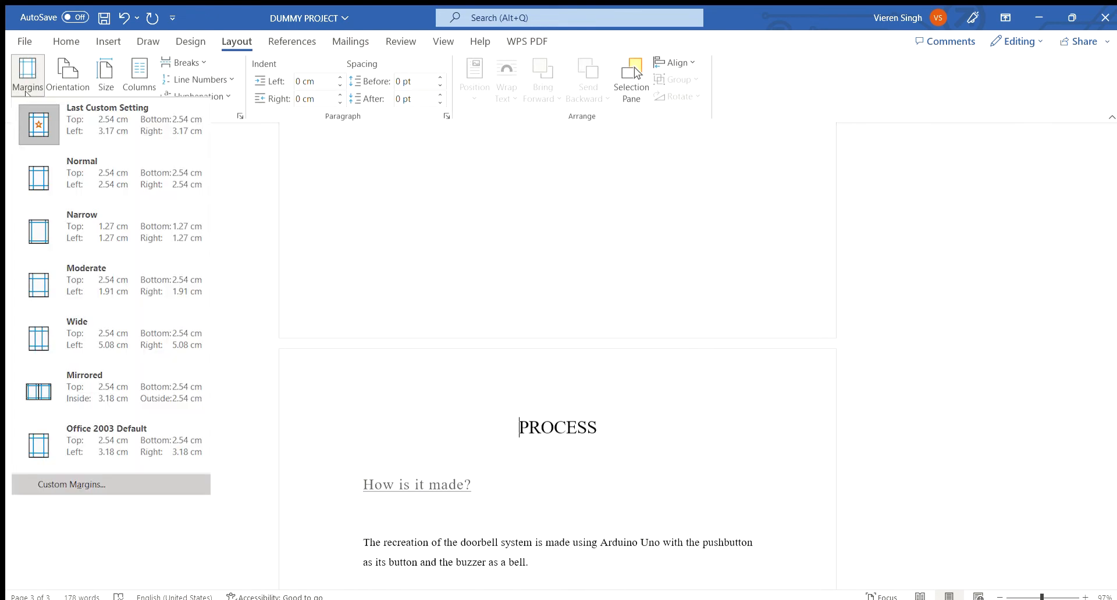
{"action": "left_click", "coordinate": [76, 484]}
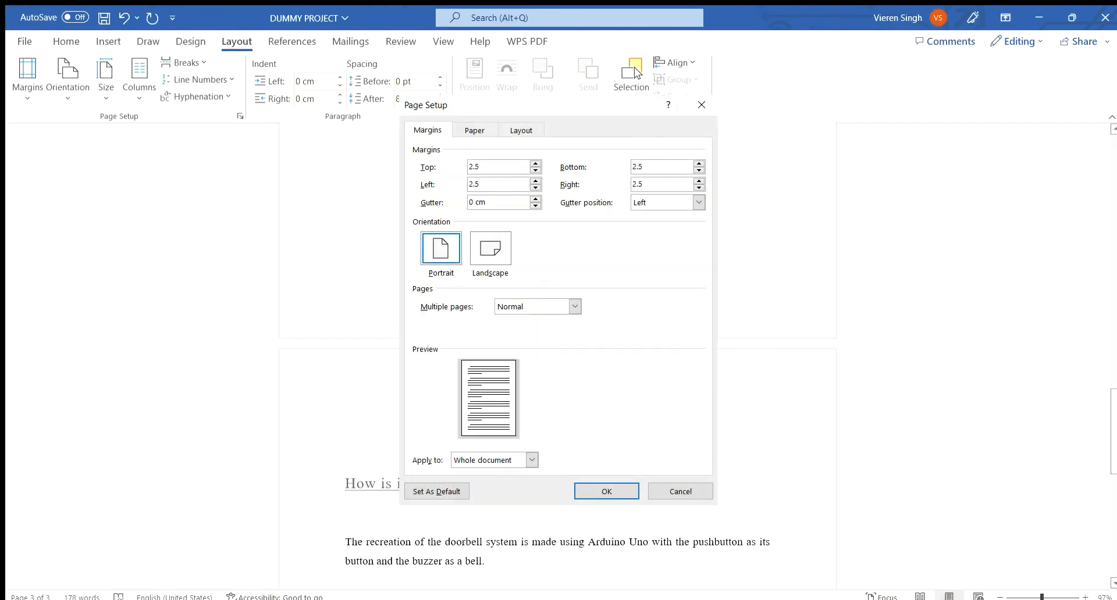
{"action": "scroll", "coordinate": [705, 437], "scroll_direction": "up", "scroll_amount": 5}
{"action": "scroll", "coordinate": [605, 446], "scroll_direction": "down", "scroll_amount": 8}
{"action": "left_click", "coordinate": [509, 411]}
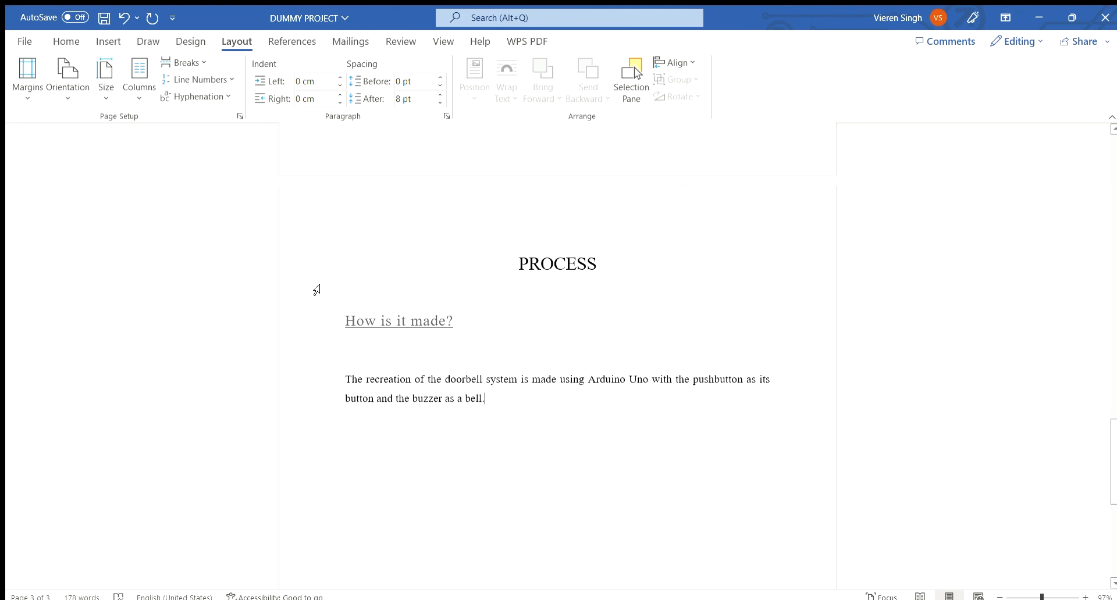
Check the paper size and the footer area of the last page.
{"action": "left_click", "coordinate": [107, 90]}
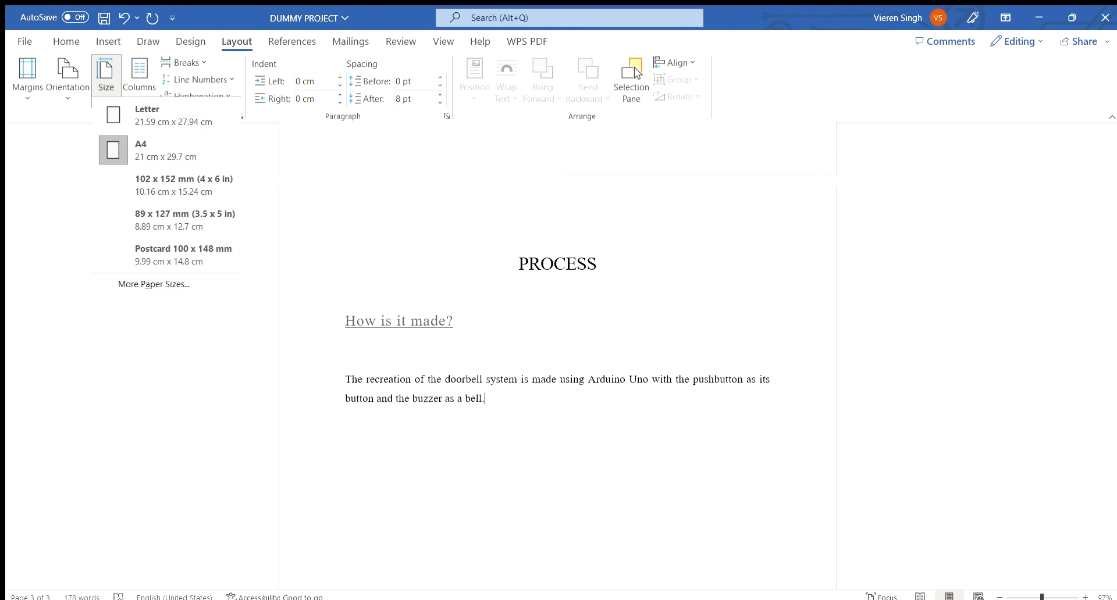
{"action": "left_click", "coordinate": [101, 86]}
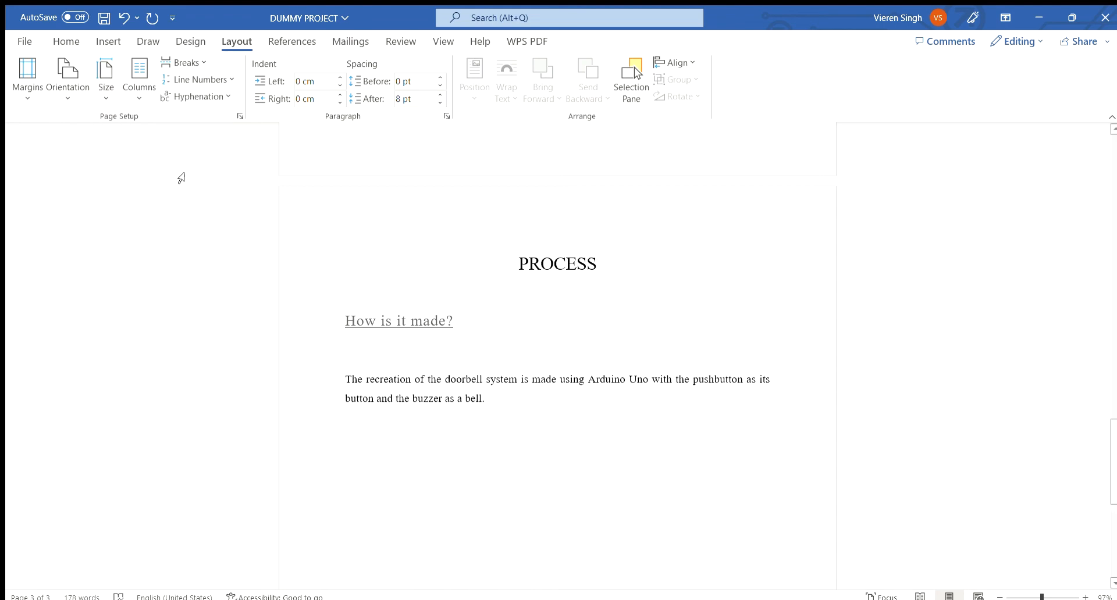
{"action": "scroll", "coordinate": [346, 247], "scroll_direction": "down", "scroll_amount": 8}
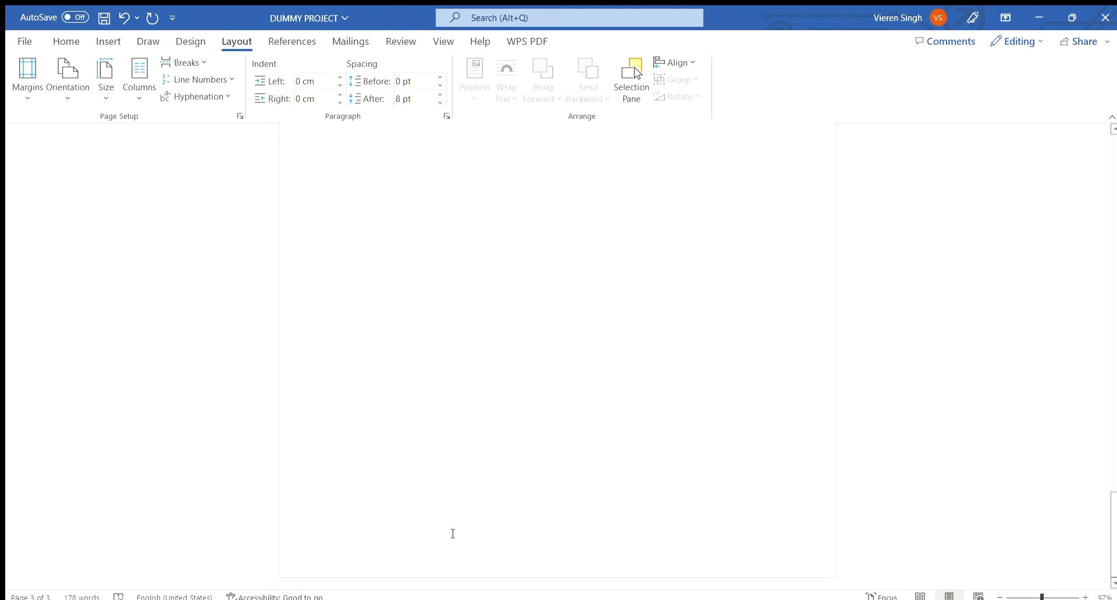
{"action": "double_click", "coordinate": [474, 534]}
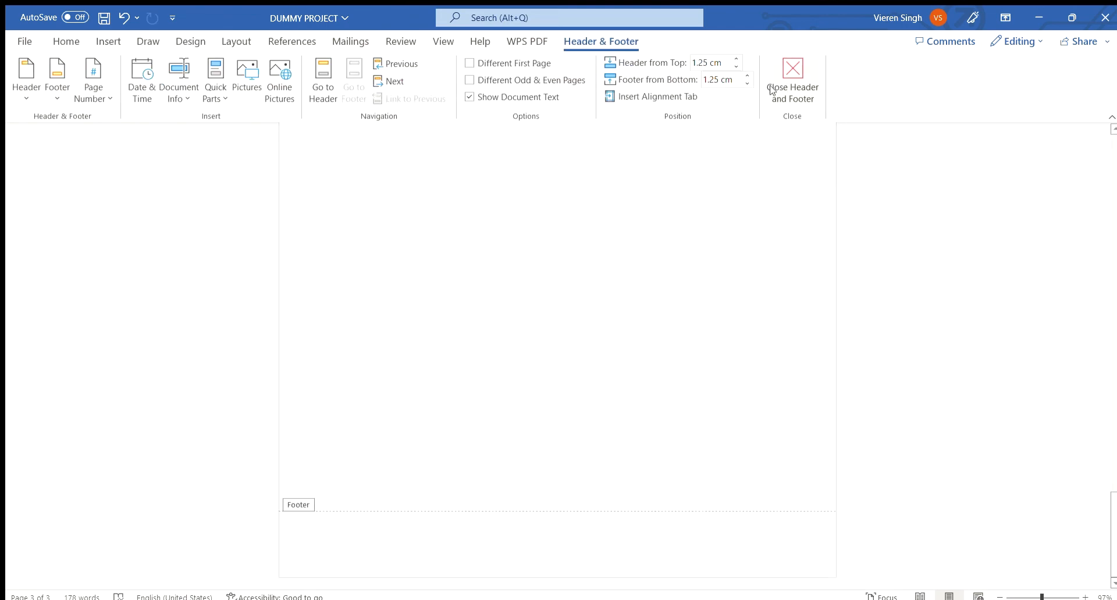
{"action": "left_click", "coordinate": [793, 81]}
Insert a Plain Number 3 page number at the bottom of the page.
{"action": "scroll", "coordinate": [417, 147], "scroll_direction": "up", "scroll_amount": 3}
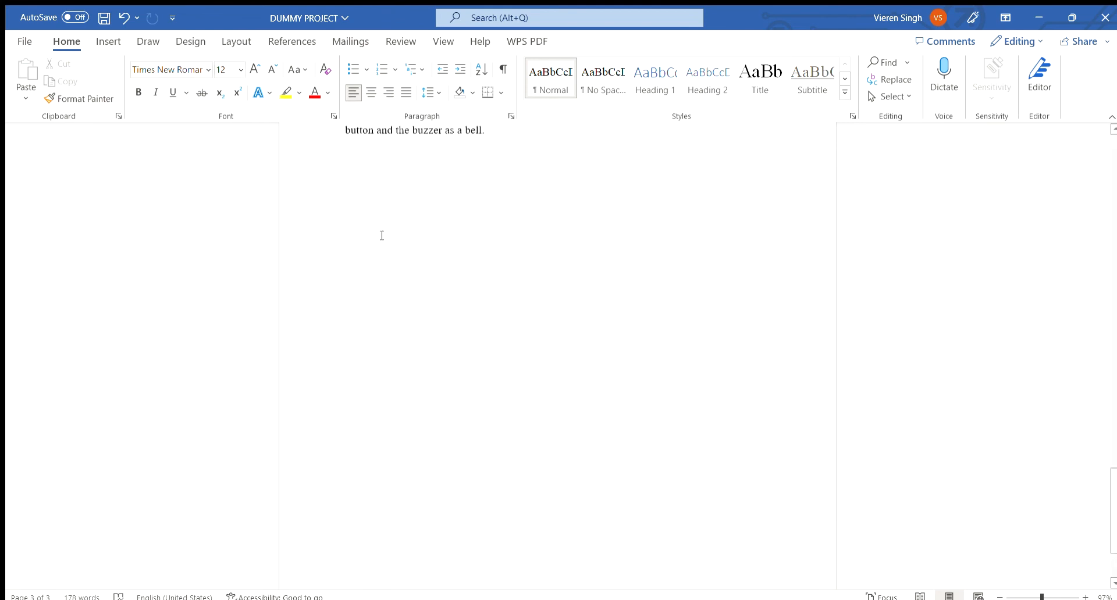
{"action": "left_click", "coordinate": [109, 36]}
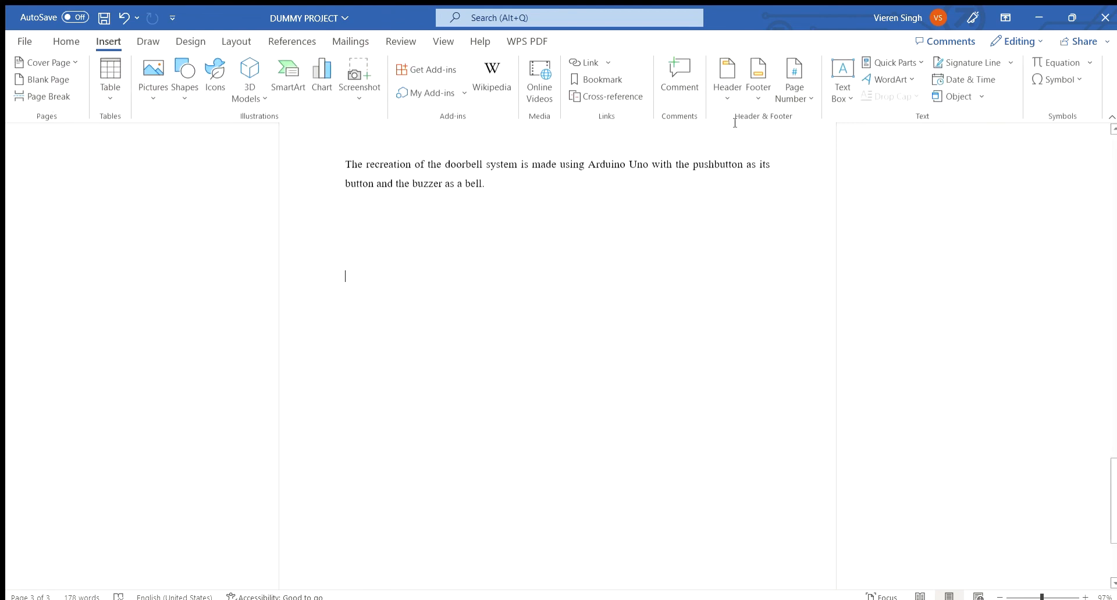
{"action": "scroll", "coordinate": [772, 124], "scroll_direction": "up", "scroll_amount": 1}
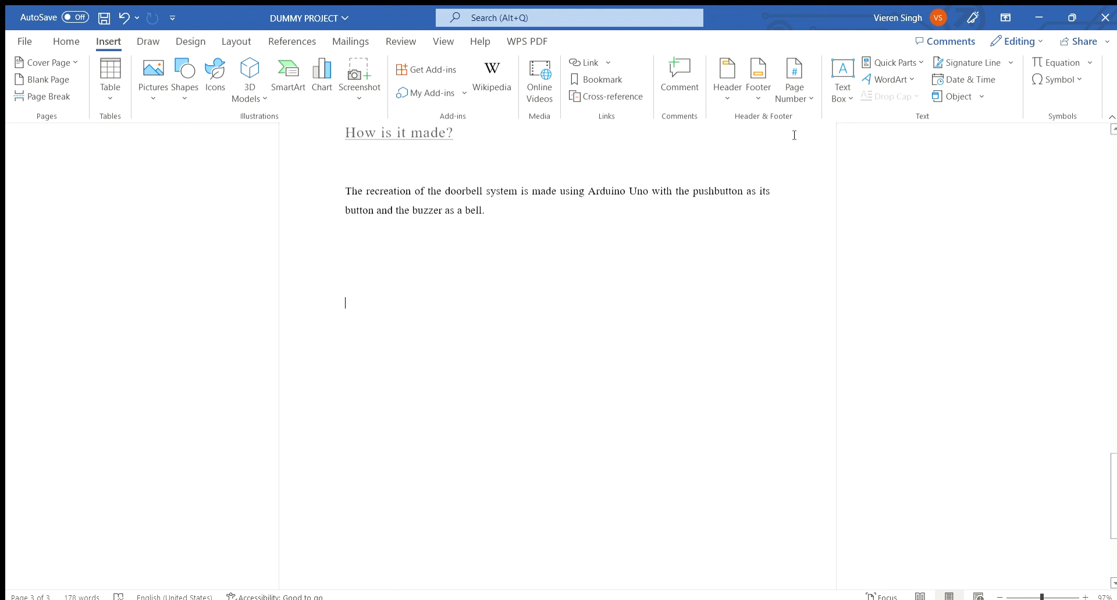
{"action": "left_click", "coordinate": [800, 90]}
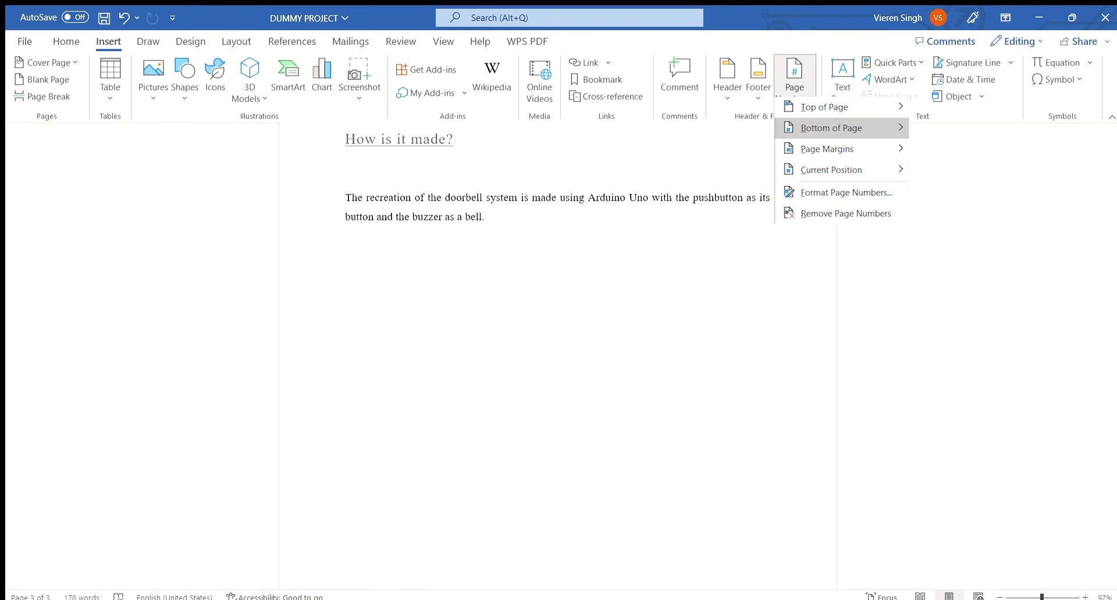
{"action": "mouse_move", "coordinate": [832, 128]}
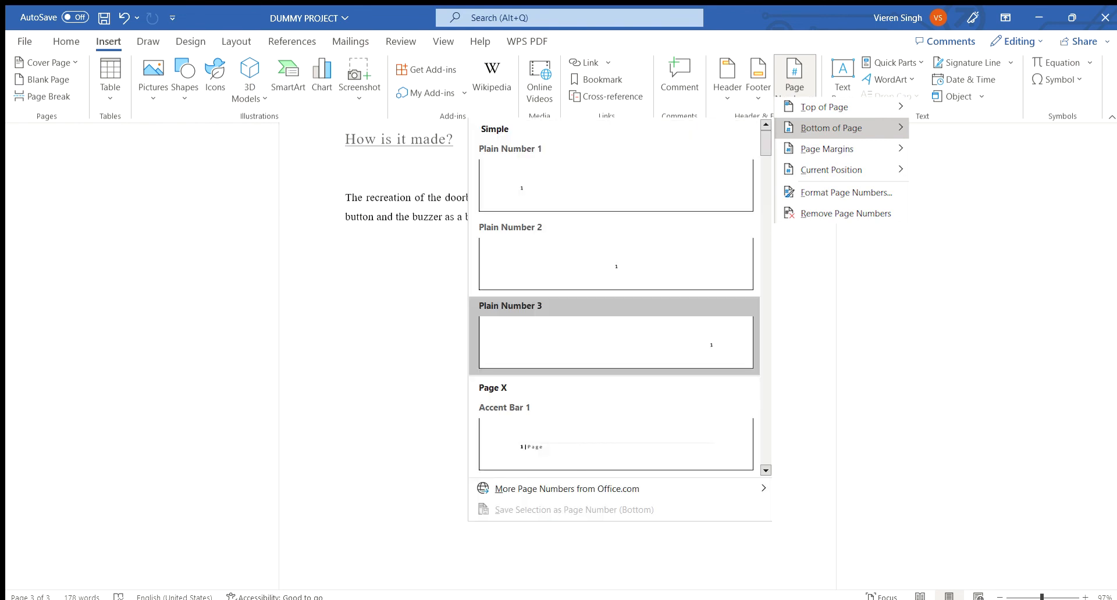
{"action": "left_click", "coordinate": [715, 347]}
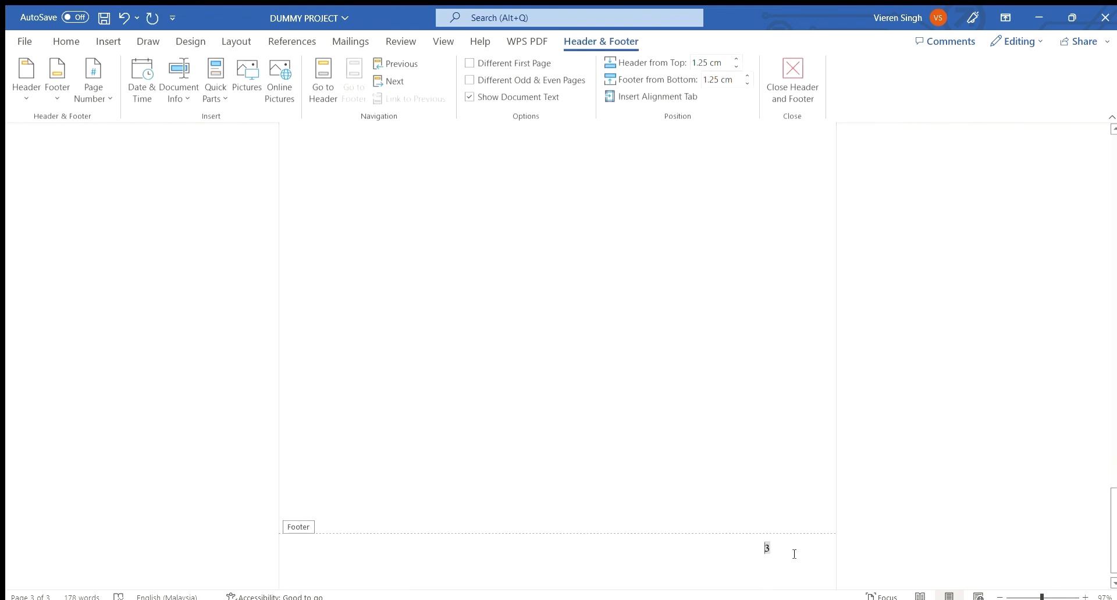
Format the page numbers to use the i, ii, iii number format.
{"action": "left_click_drag", "start_coordinate": [1114, 556], "coordinate": [1114, 358]}
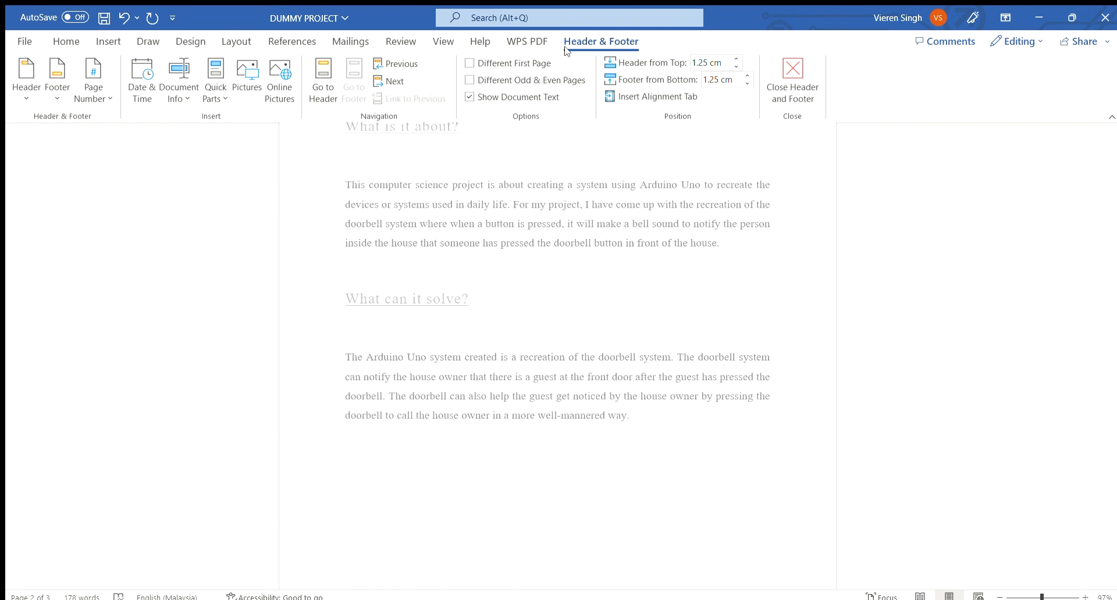
{"action": "left_click", "coordinate": [98, 92]}
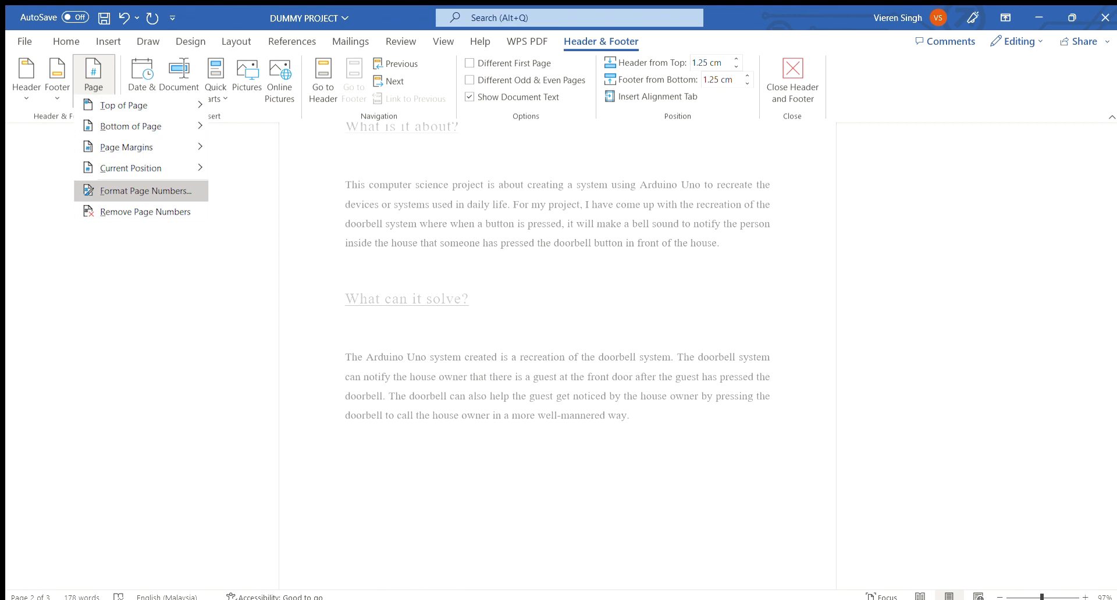
{"action": "left_click", "coordinate": [139, 190]}
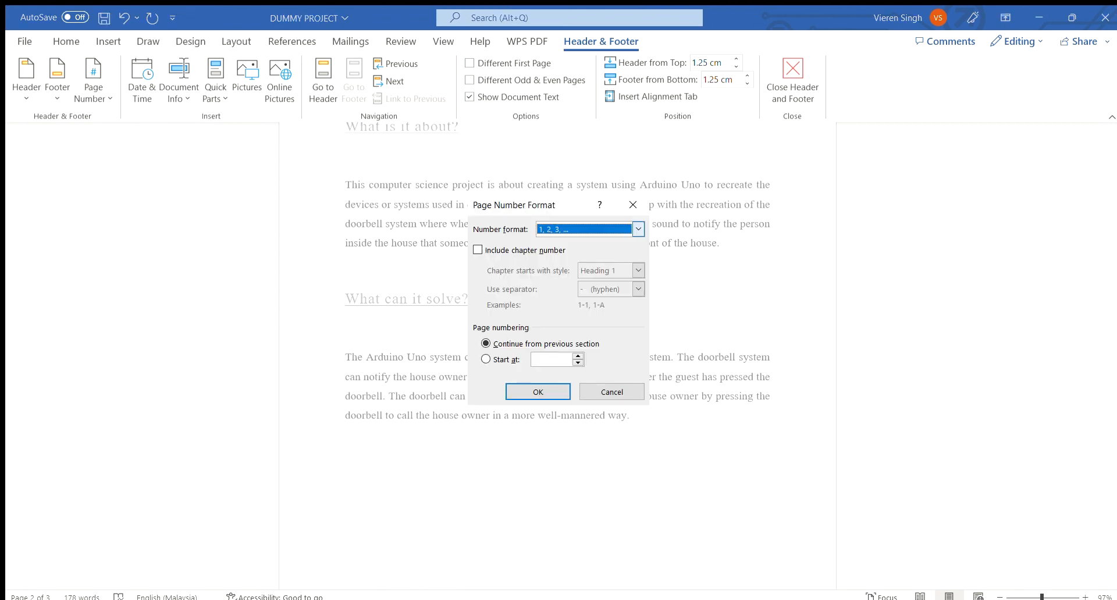
{"action": "left_click", "coordinate": [638, 230]}
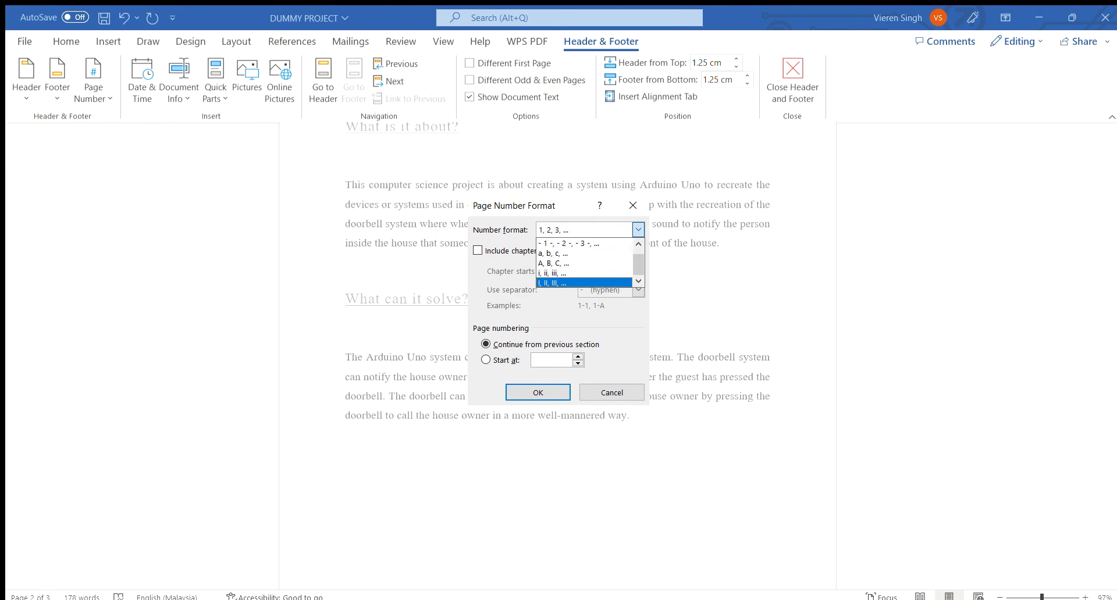
{"action": "left_click", "coordinate": [582, 283]}
{"action": "left_click", "coordinate": [537, 392]}
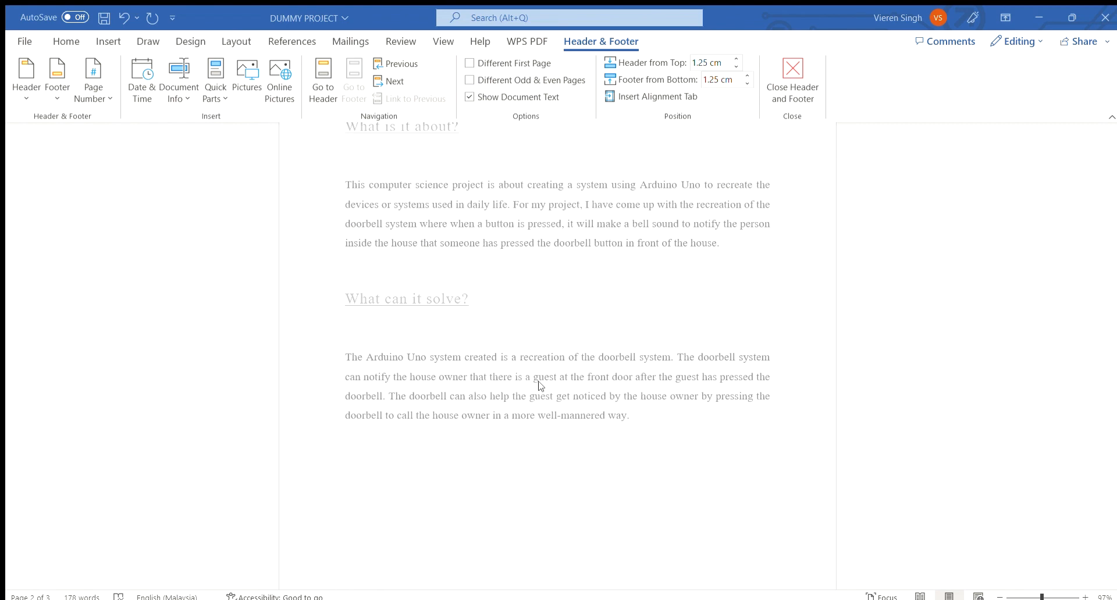
Check the page number in the first page's footer.
{"action": "left_click_drag", "start_coordinate": [1116, 251], "coordinate": [533, 217]}
{"action": "scroll", "coordinate": [588, 204], "scroll_direction": "up", "scroll_amount": 1}
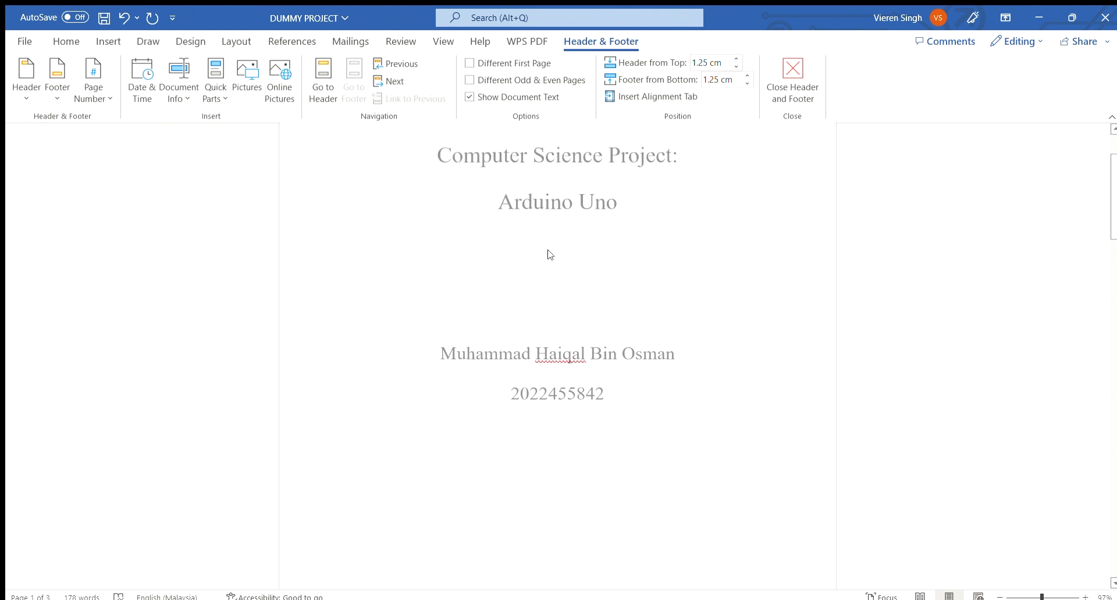
{"action": "scroll", "coordinate": [683, 406], "scroll_direction": "down", "scroll_amount": 4}
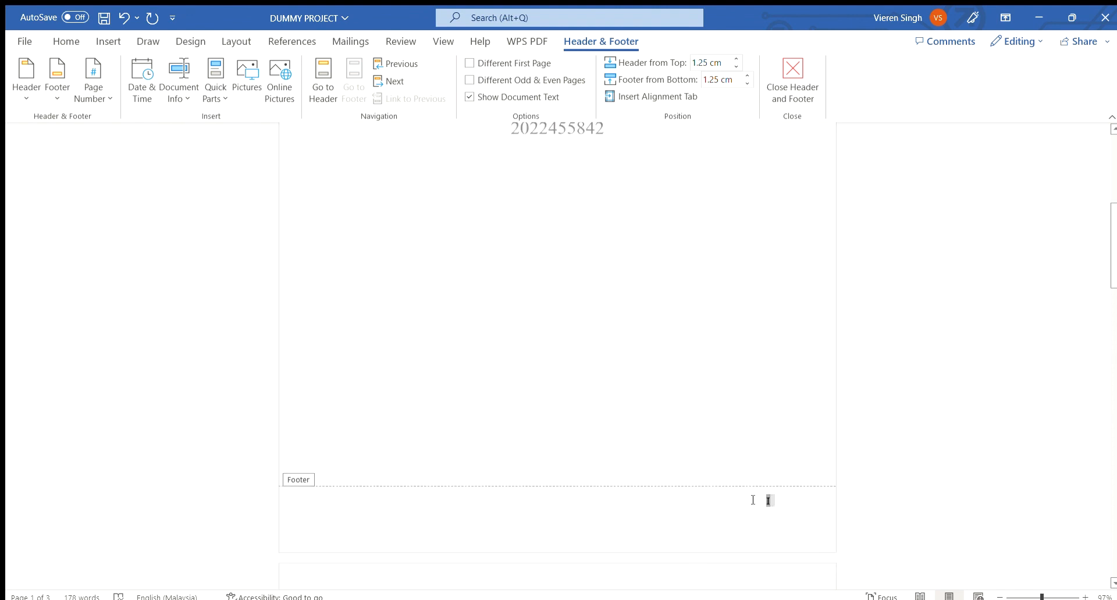
{"action": "scroll", "coordinate": [621, 351], "scroll_direction": "up", "scroll_amount": 1}
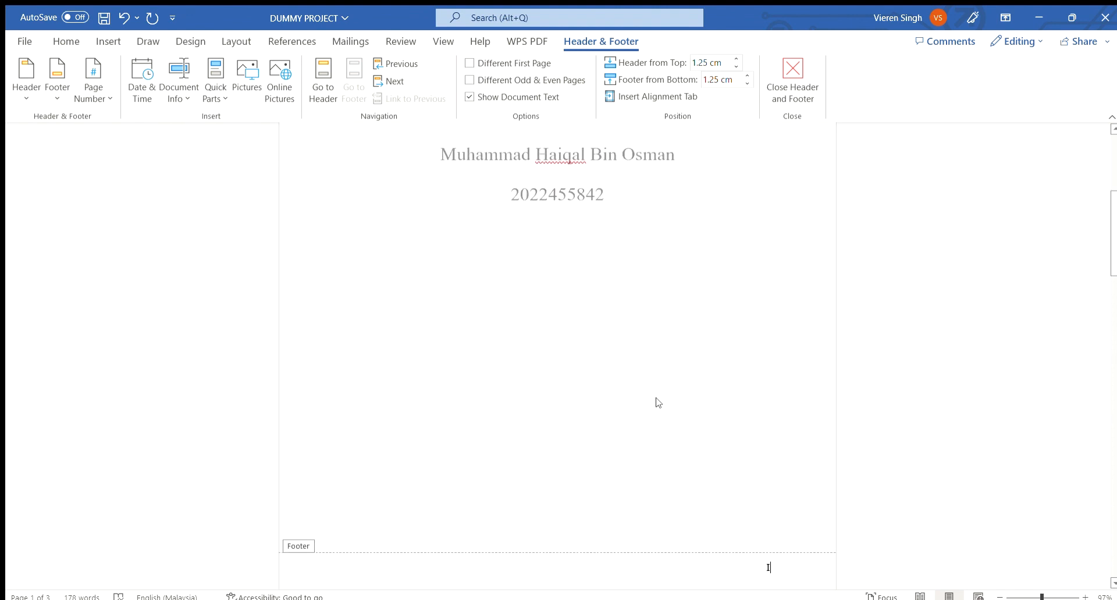
Turn on a different first page for the headers and footers so the cover page carries no page number.
{"action": "scroll", "coordinate": [655, 401], "scroll_direction": "down", "scroll_amount": 1}
{"action": "scroll", "coordinate": [669, 329], "scroll_direction": "up", "scroll_amount": 1}
{"action": "left_click", "coordinate": [469, 62]}
{"action": "scroll", "coordinate": [611, 328], "scroll_direction": "up", "scroll_amount": 4}
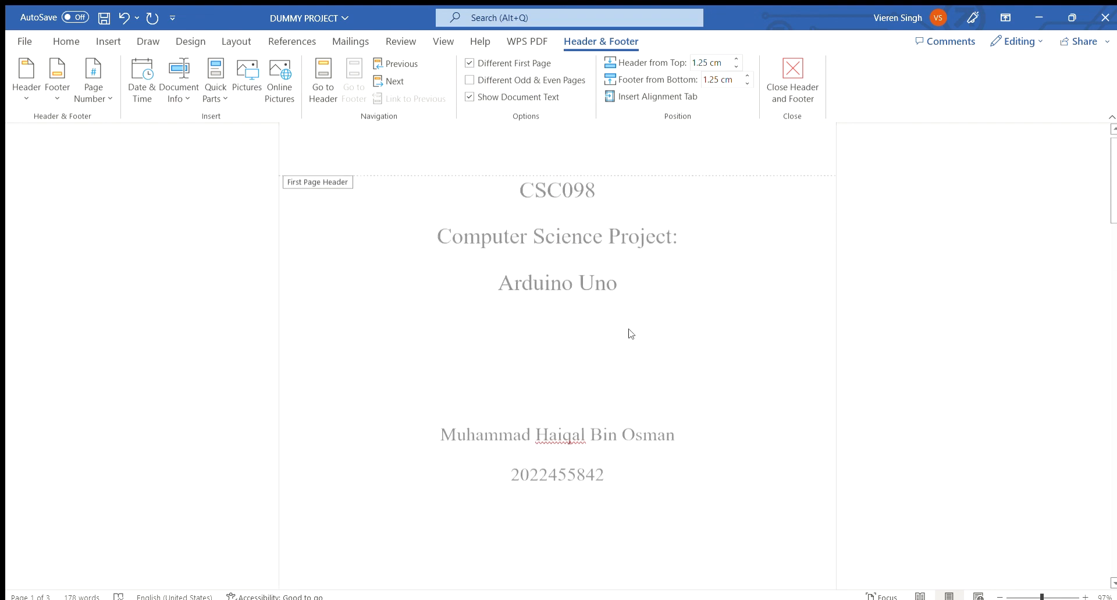
{"action": "scroll", "coordinate": [611, 326], "scroll_direction": "down", "scroll_amount": 3}
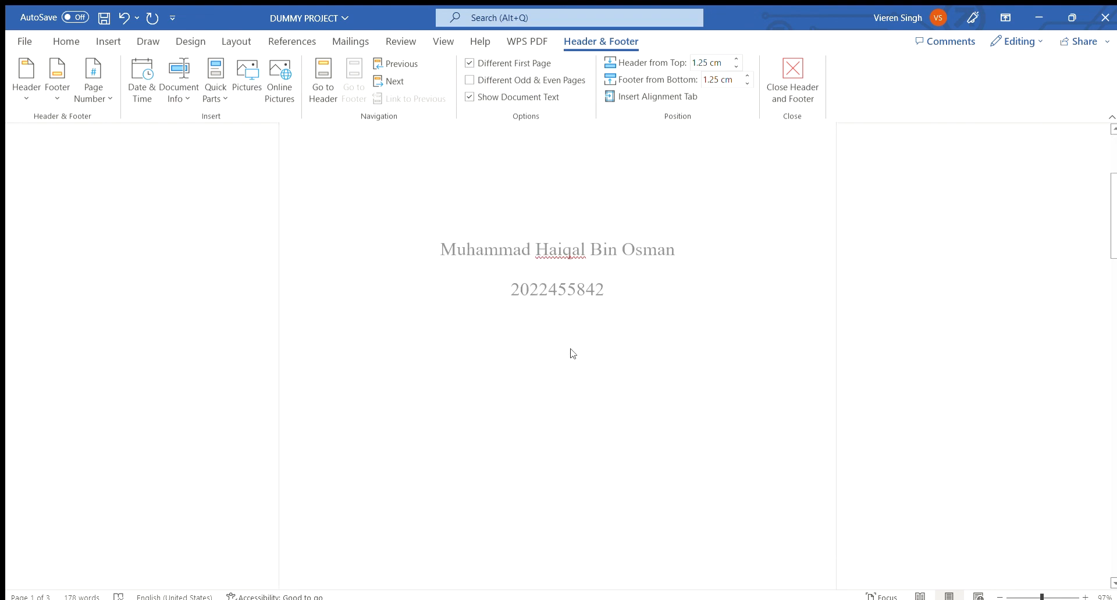
{"action": "scroll", "coordinate": [572, 353], "scroll_direction": "down", "scroll_amount": 4}
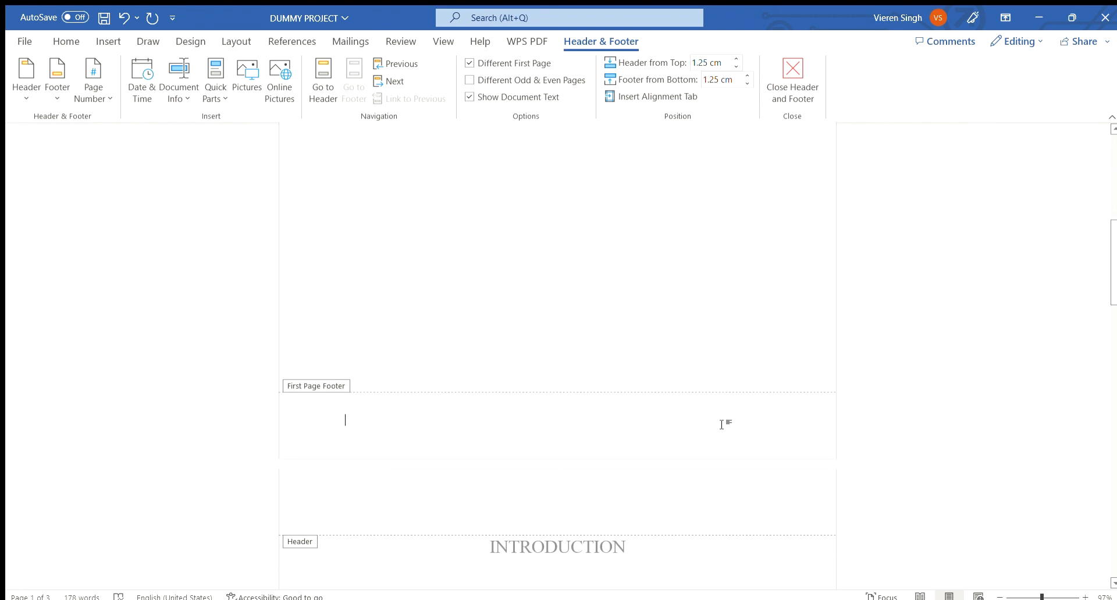
{"action": "scroll", "coordinate": [767, 177], "scroll_direction": "up", "scroll_amount": 2}
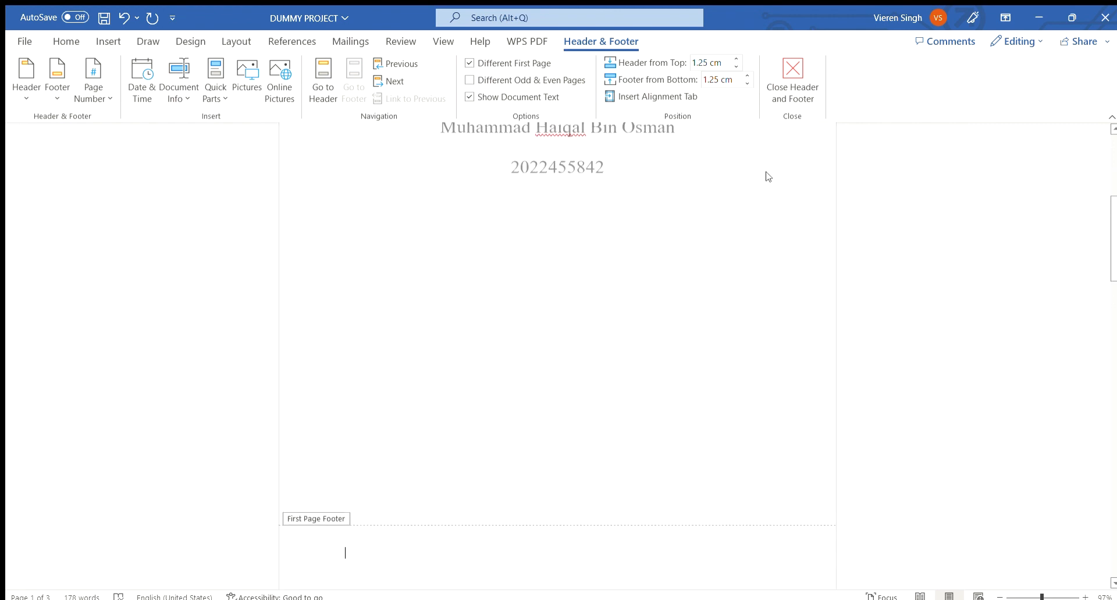
Close the header and footer editing and return to the document body.
{"action": "left_click", "coordinate": [786, 77]}
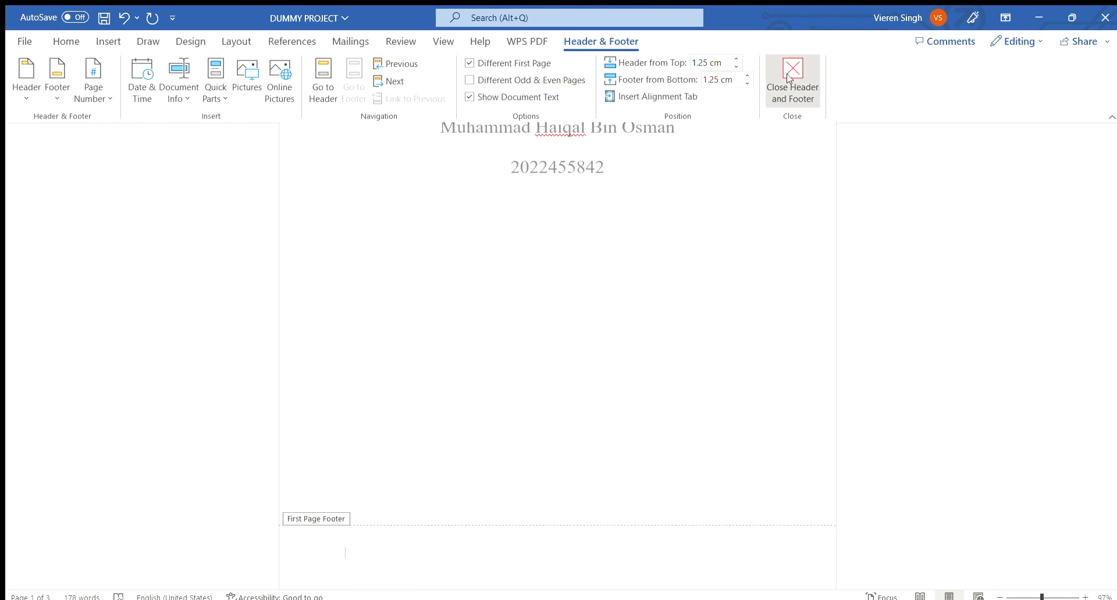
{"action": "scroll", "coordinate": [557, 349], "scroll_direction": "up", "scroll_amount": 8}
{"action": "scroll", "coordinate": [909, 307], "scroll_direction": "up", "scroll_amount": 3}
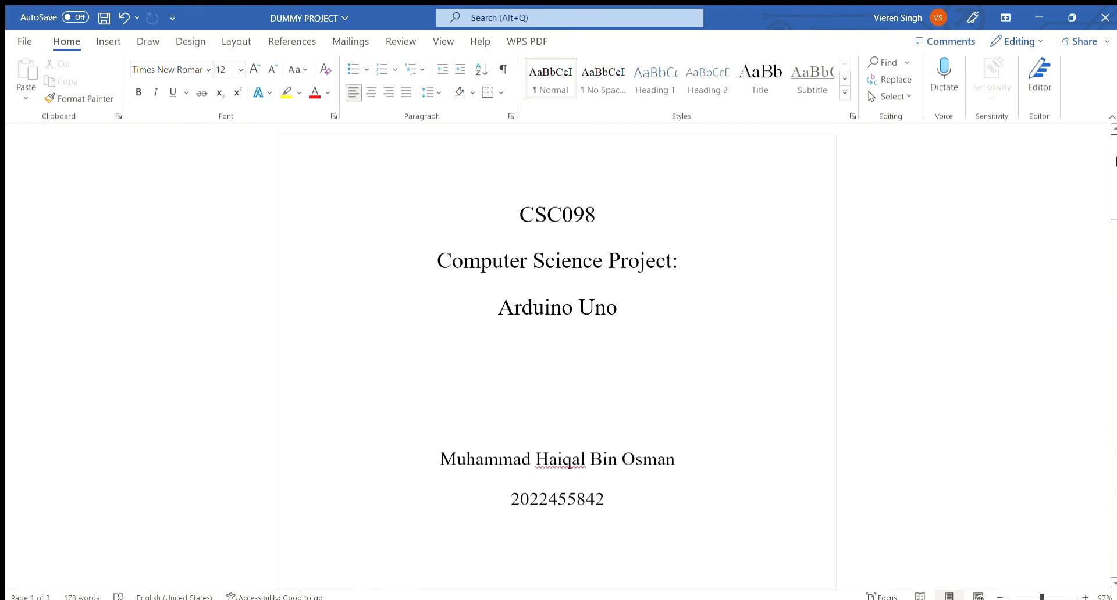